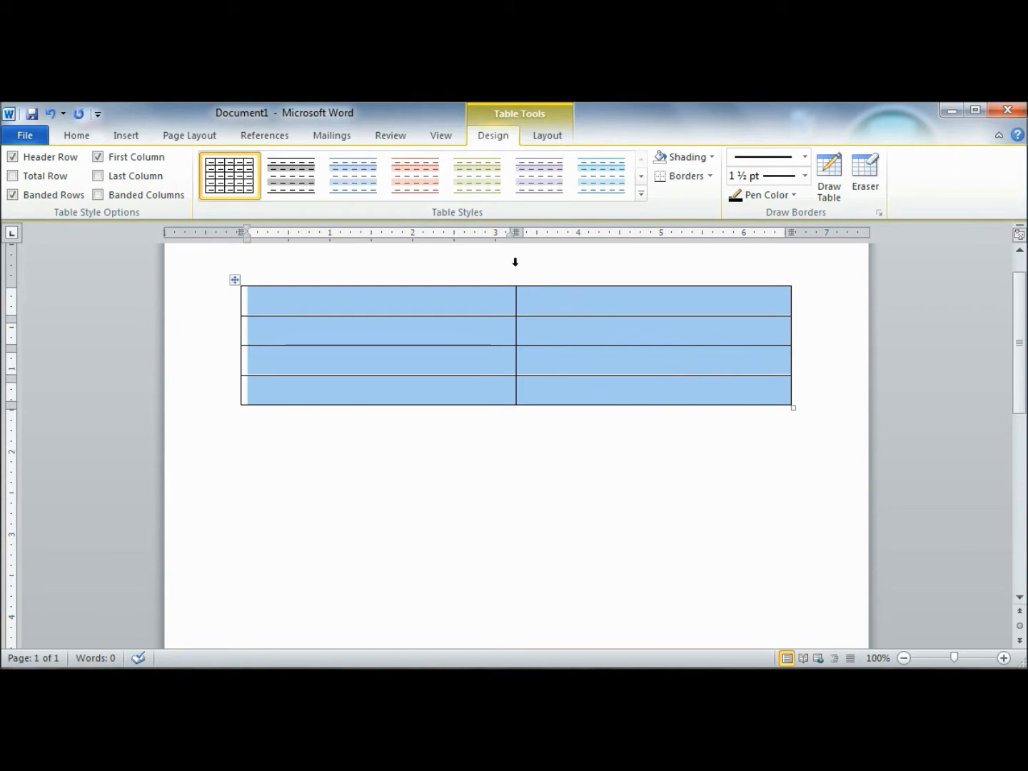
Step: Select all cells of the empty four-row table and apply AutoFit to Contents
click(811, 322)
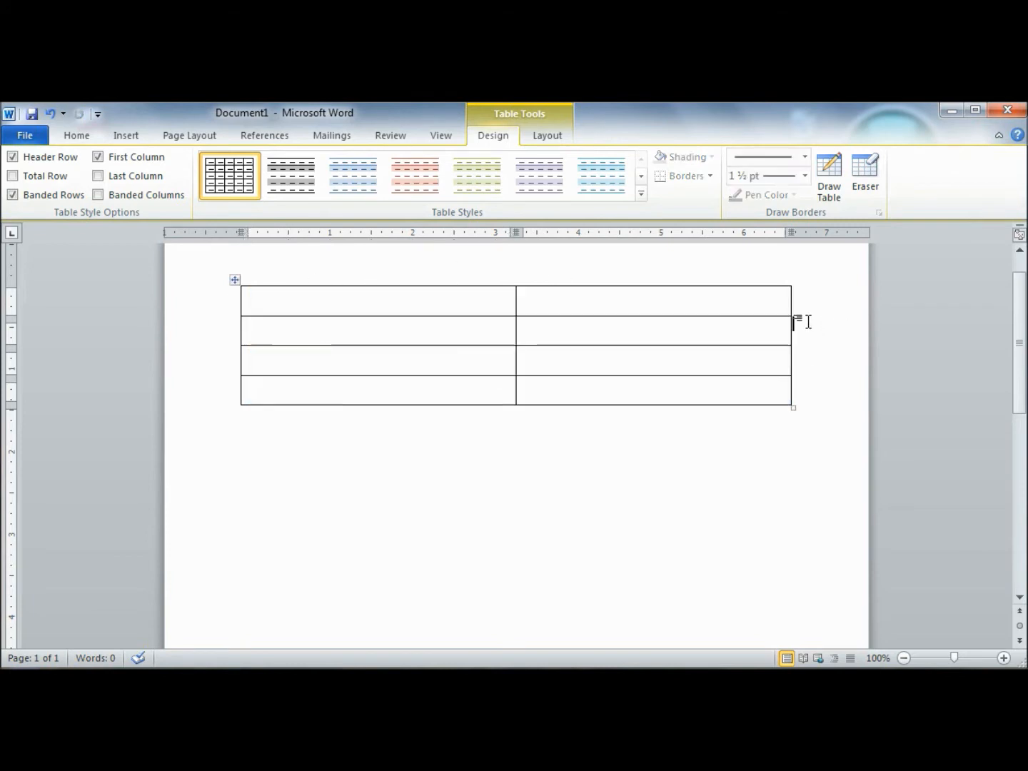
drag(245, 301, 673, 409)
right_click(607, 351)
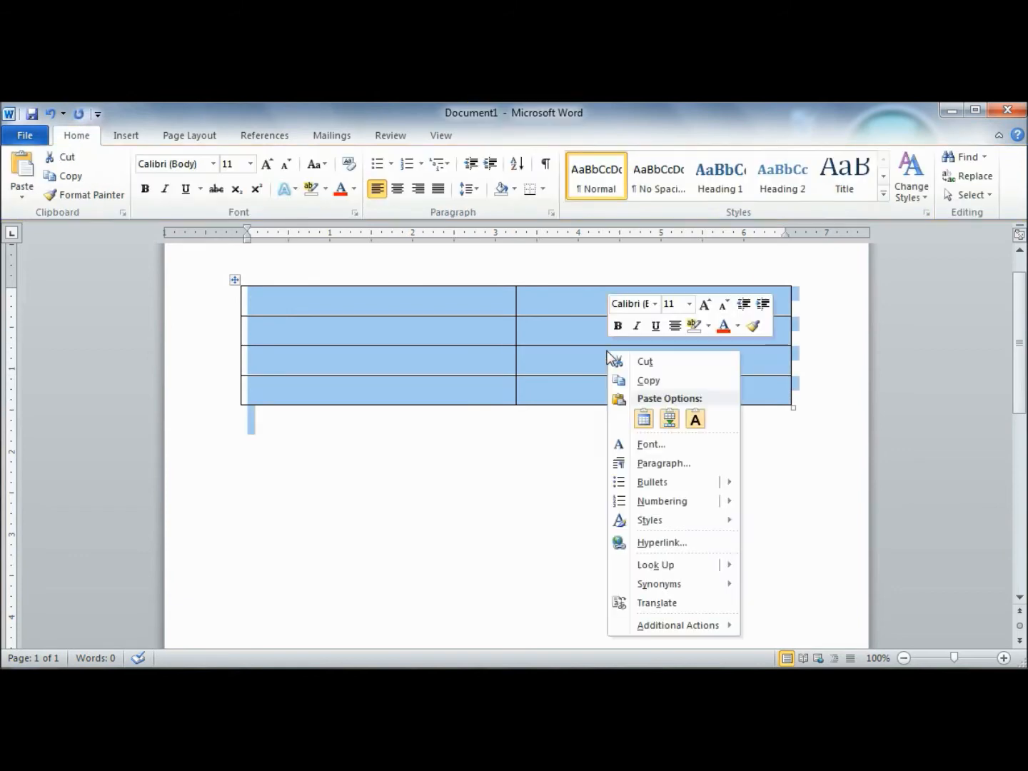
click(481, 448)
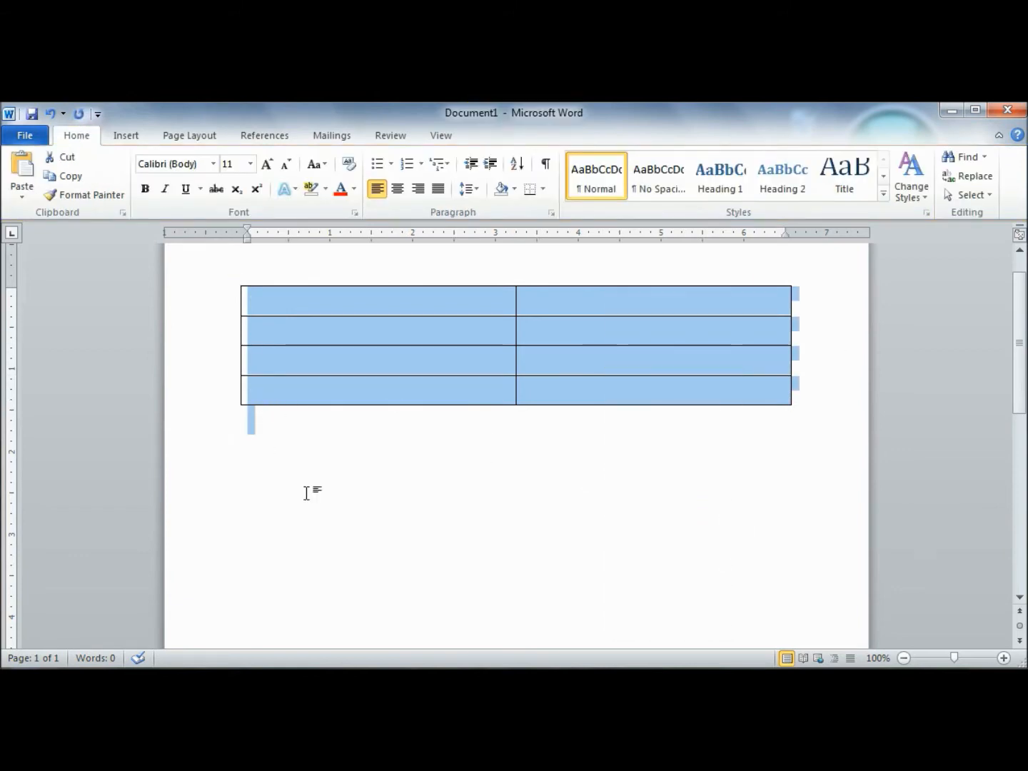
click(287, 447)
drag(324, 310, 614, 356)
right_click(591, 347)
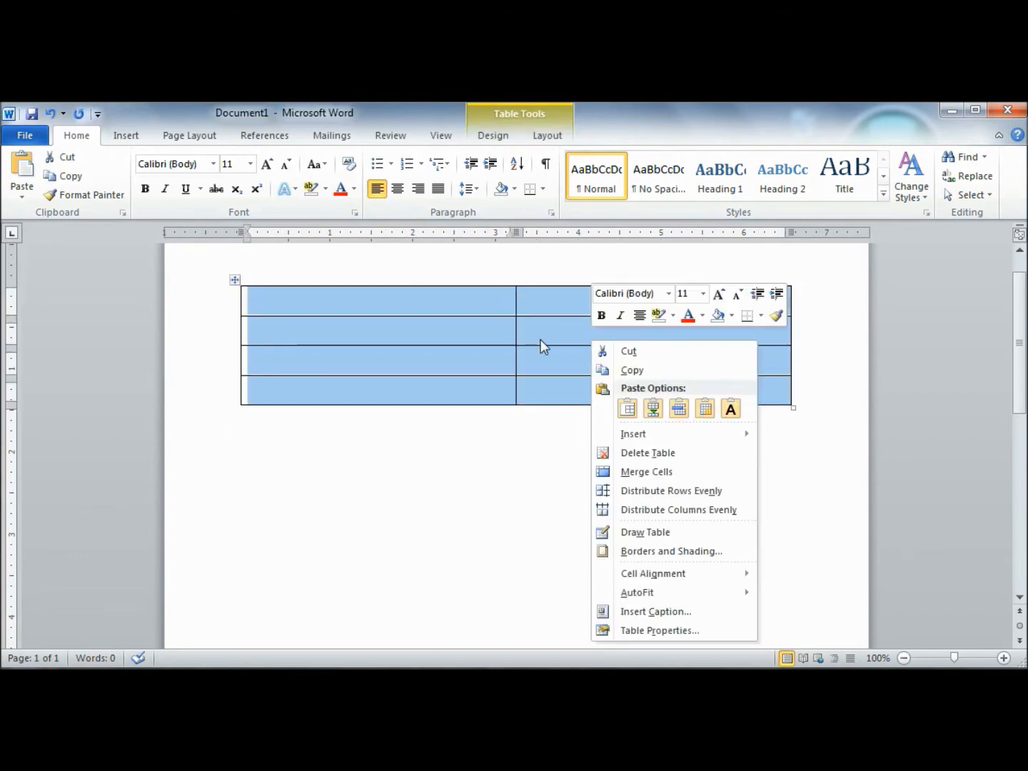
mouse_move(672, 592)
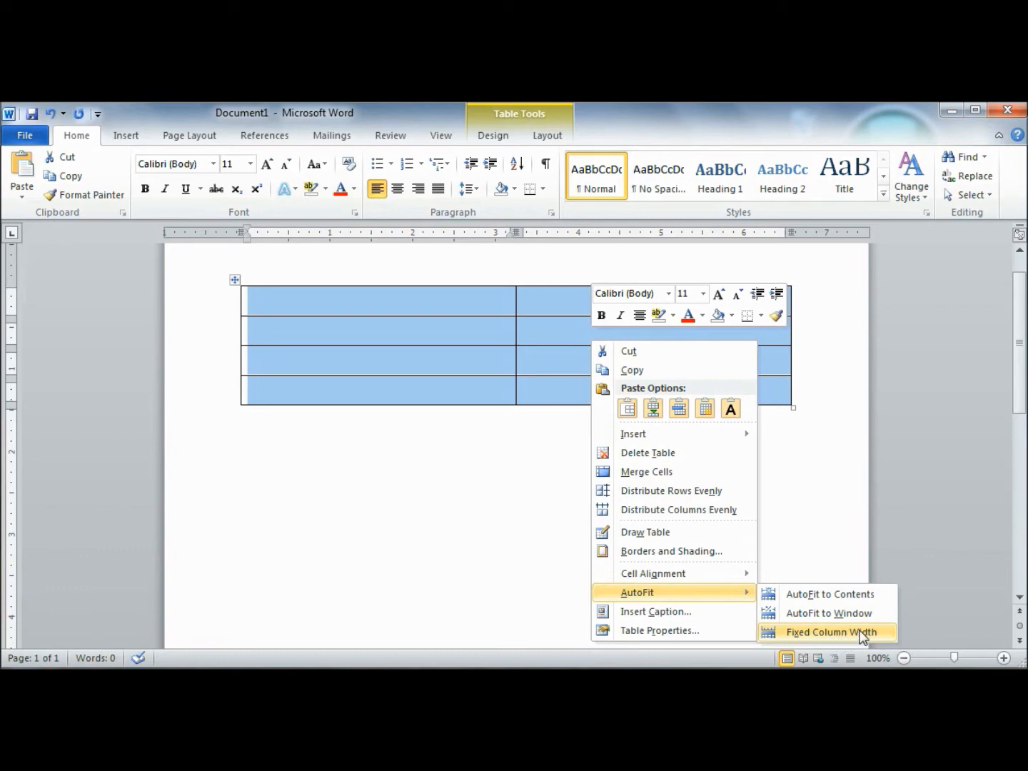
click(819, 597)
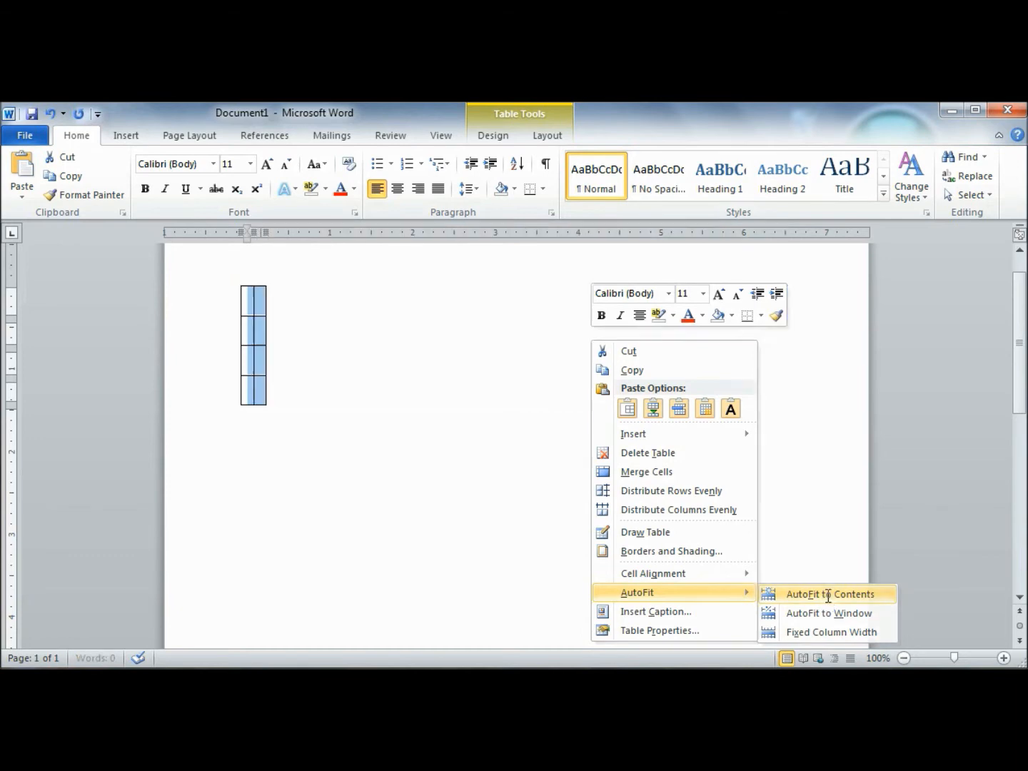
Step: Insert a third column to the right of the table's second column
click(249, 305)
click(257, 303)
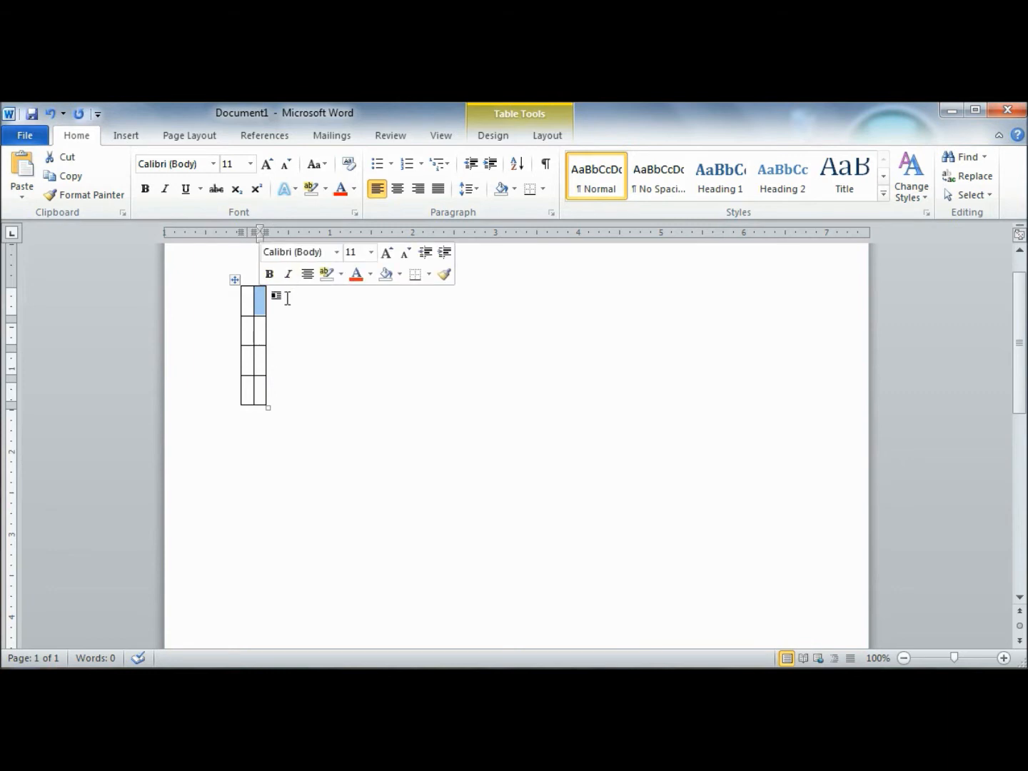
right_click(261, 306)
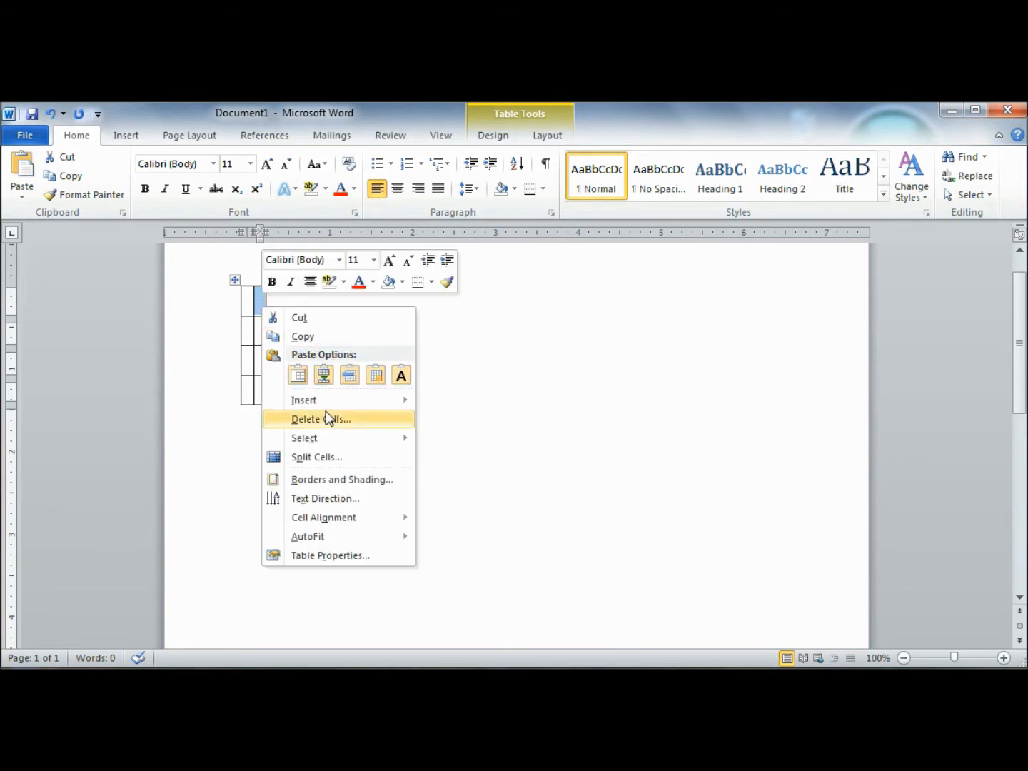
mouse_move(338, 406)
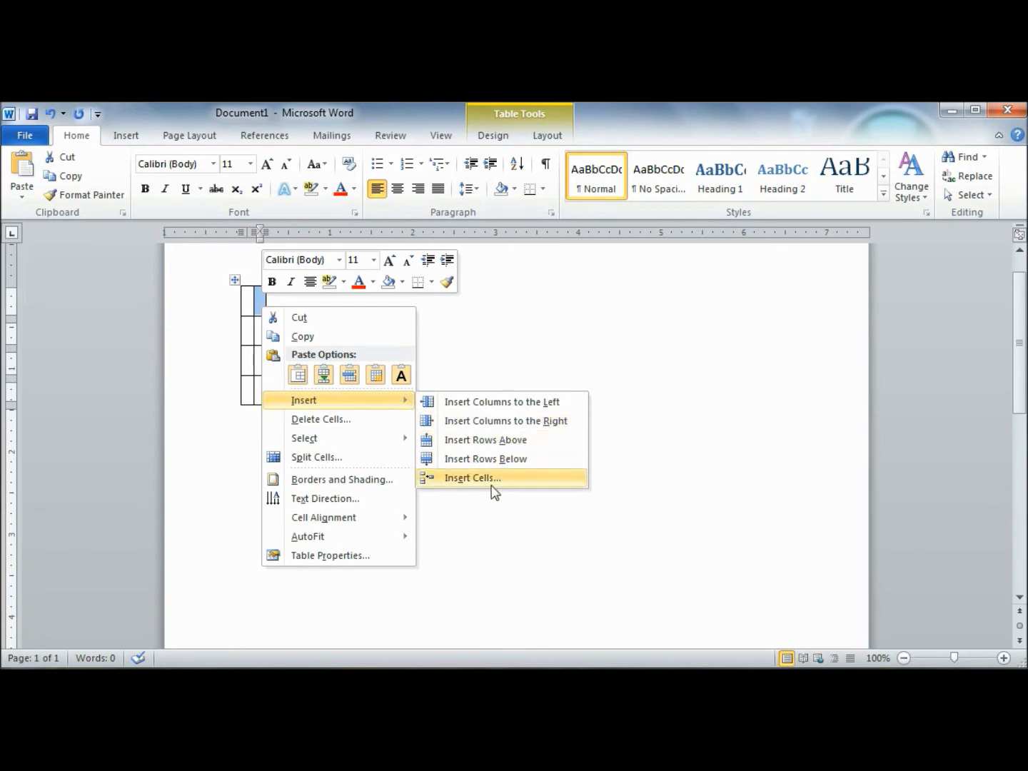
click(501, 422)
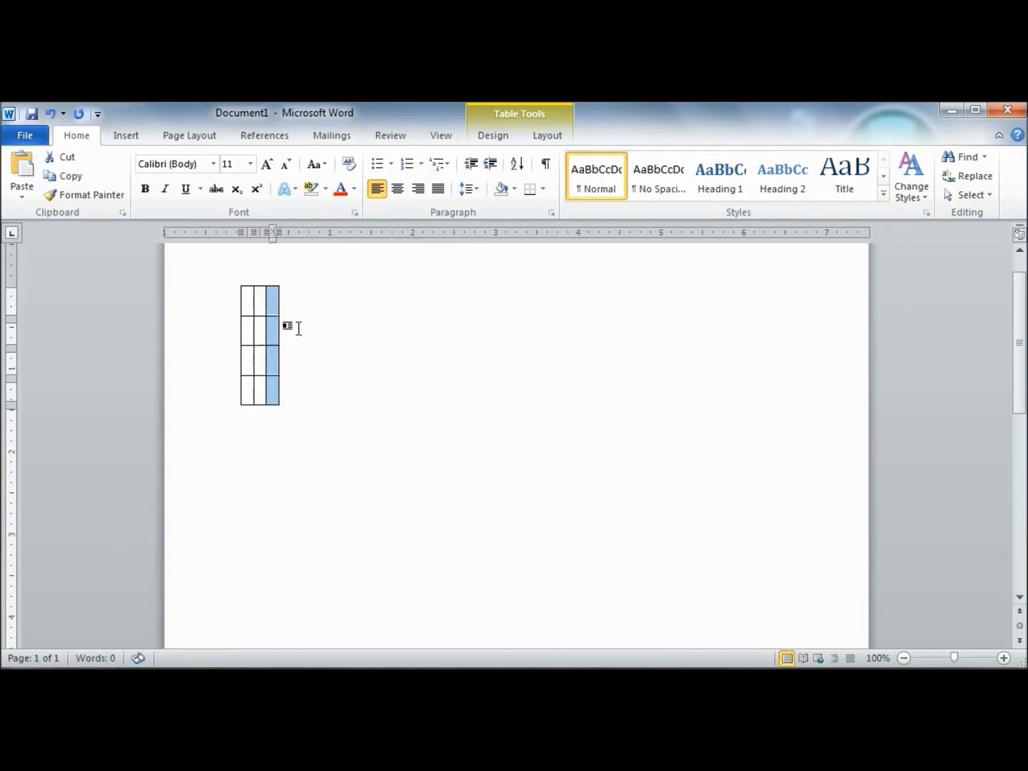
Step: Label the second and third columns x and y, and the rows below the header a, b and c
click(262, 297)
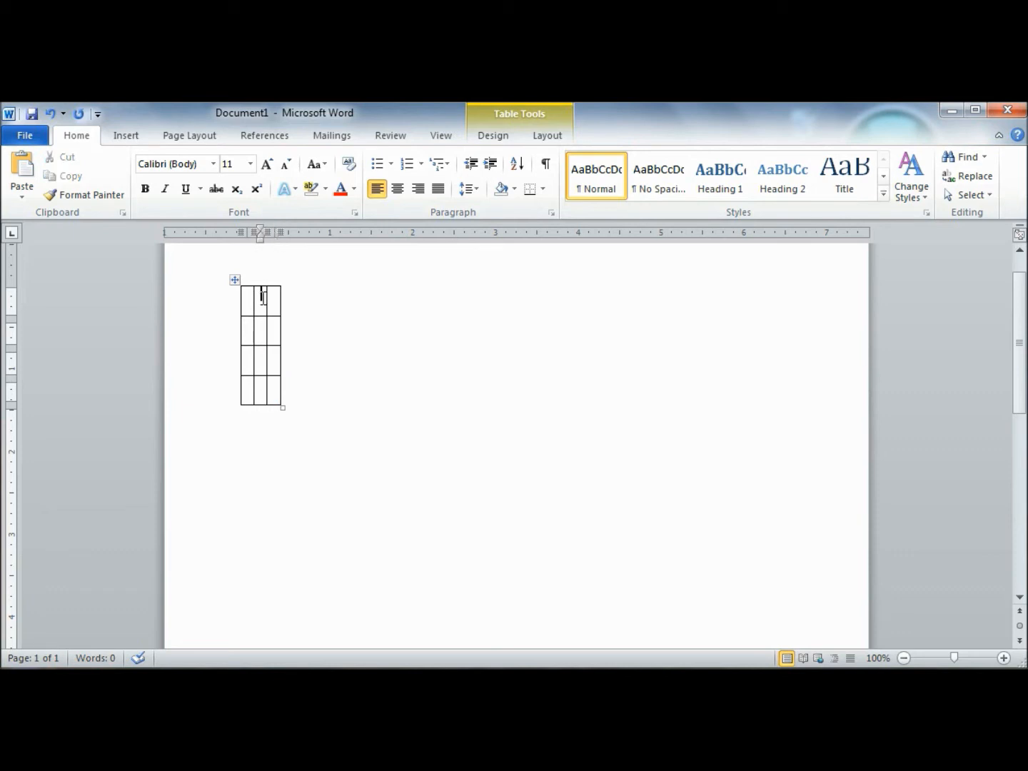
text(x)
key(Tab)
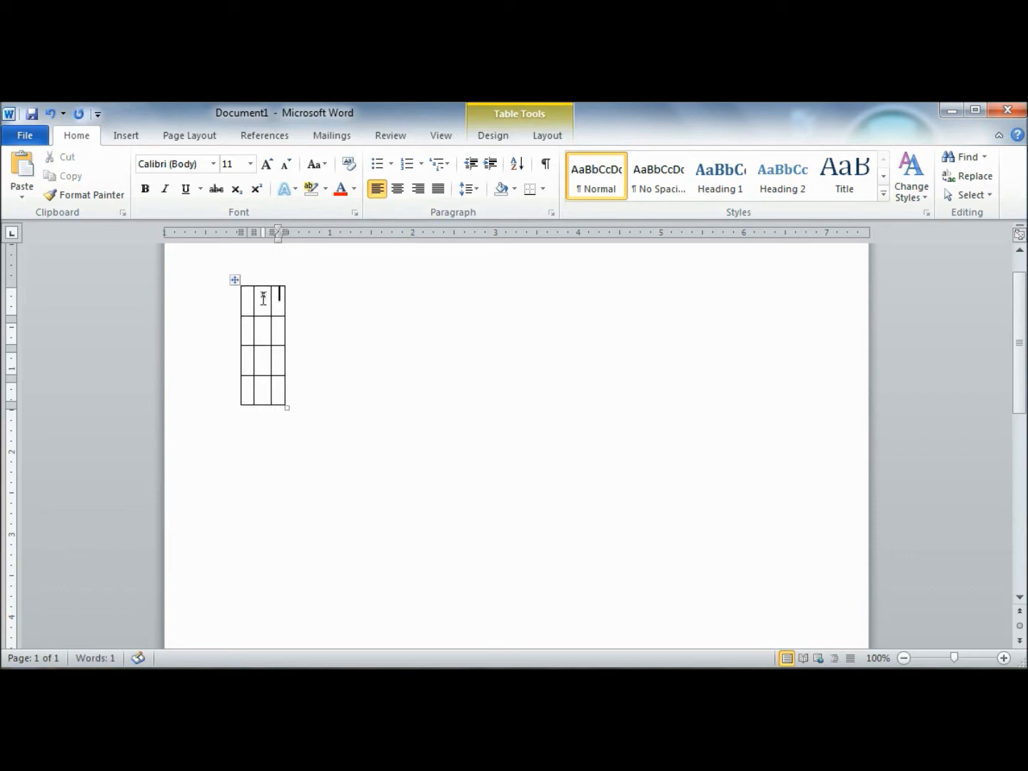
text(y)
key(Tab)
key(Tab)
key(shift+Tab)
text(a)
key(Down)
text(b)
key(Down)
text(c)
Step: Fill row a with 43 and 23, and enter 76 and 45 in column y for rows b and c
key(Up)
key(Up)
key(Tab)
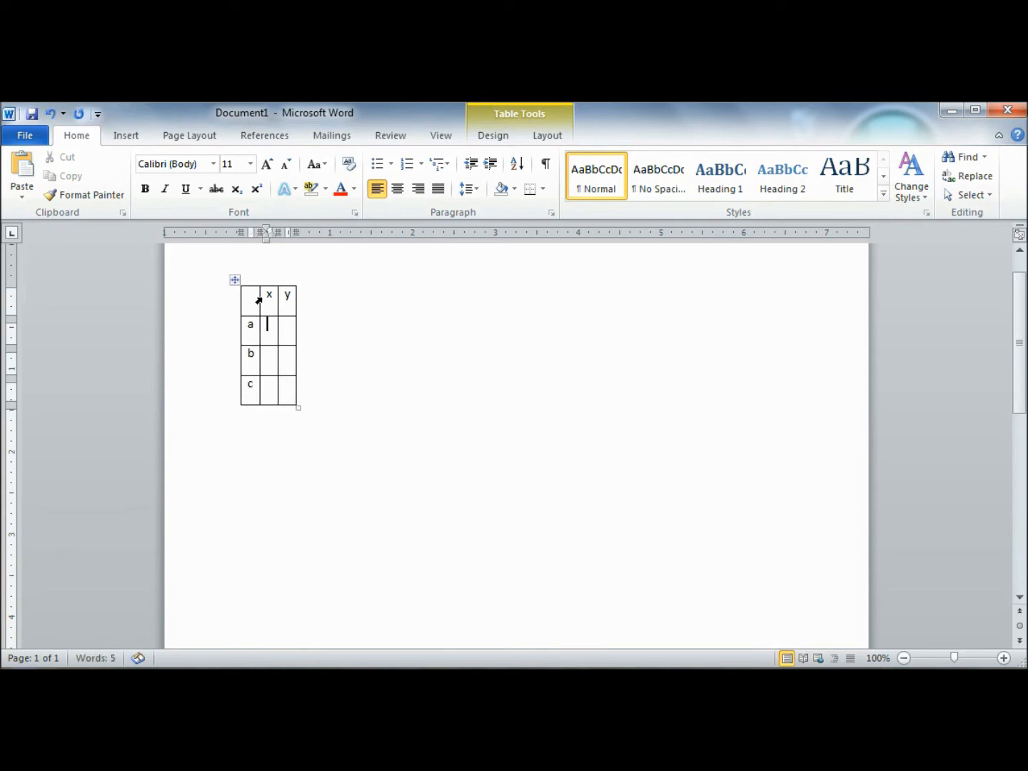
text(43)
key(Tab)
text(23)
key(Down)
text(76)
key(Down)
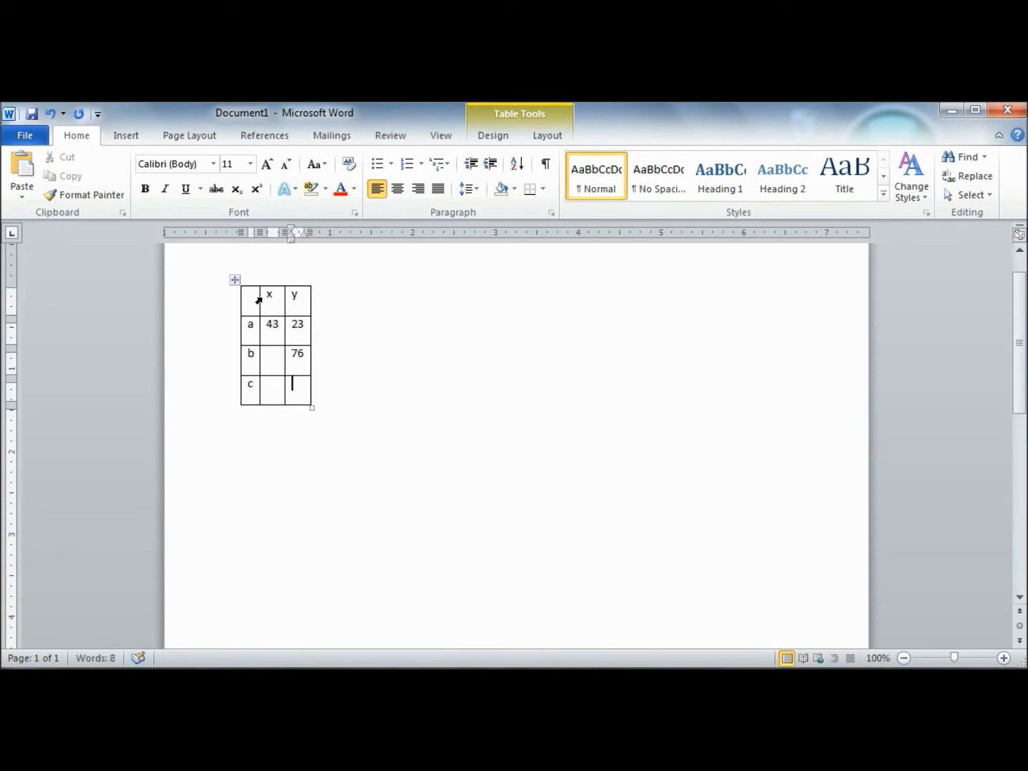
text(45)
Step: Enter 13 and 24 in column x for rows b and c
click(267, 352)
text(13)
key(Down)
text(24)
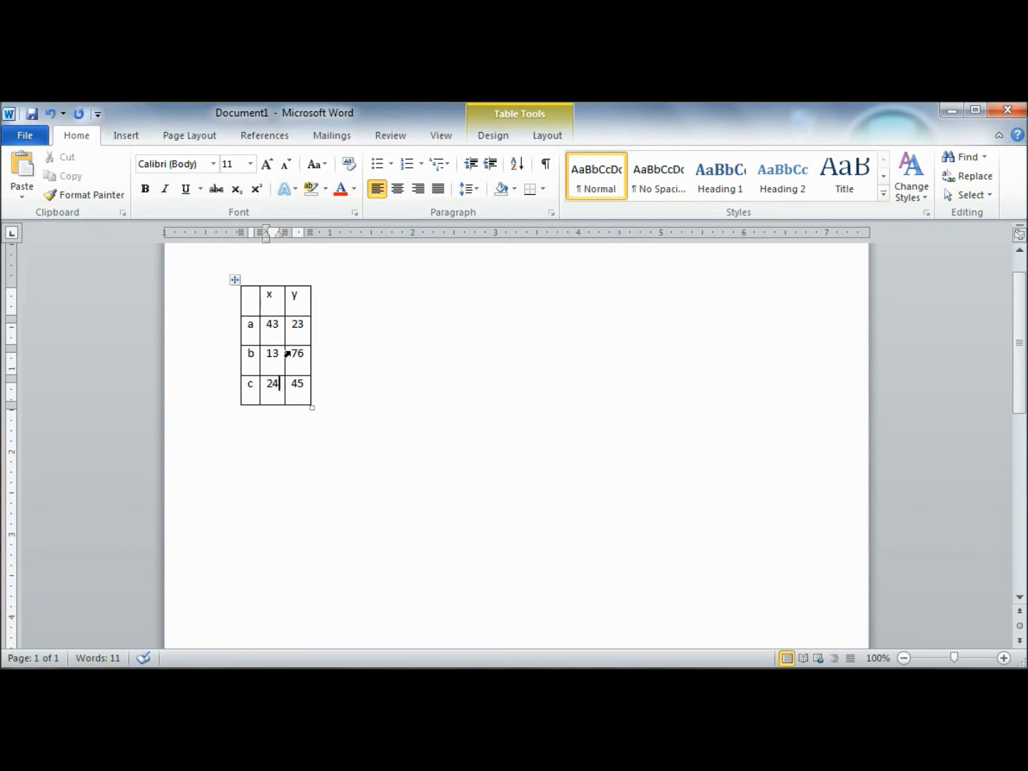
Step: Open Borders and Shading for the header row and remove its top, left and right borders
drag(250, 299, 295, 305)
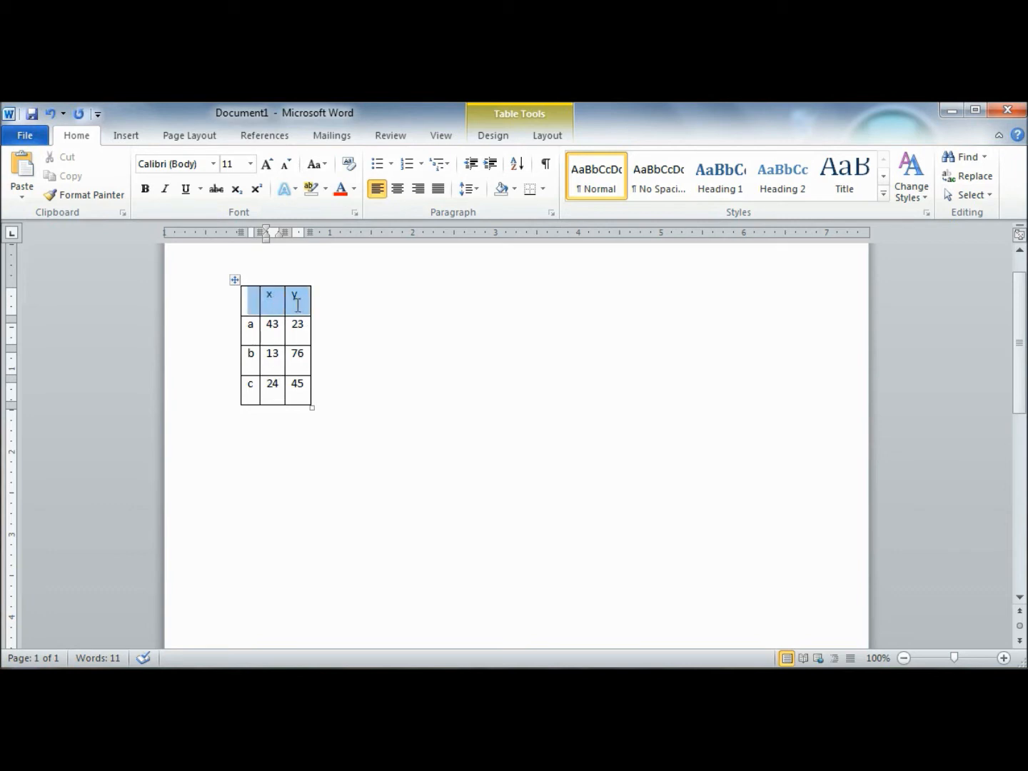
right_click(270, 303)
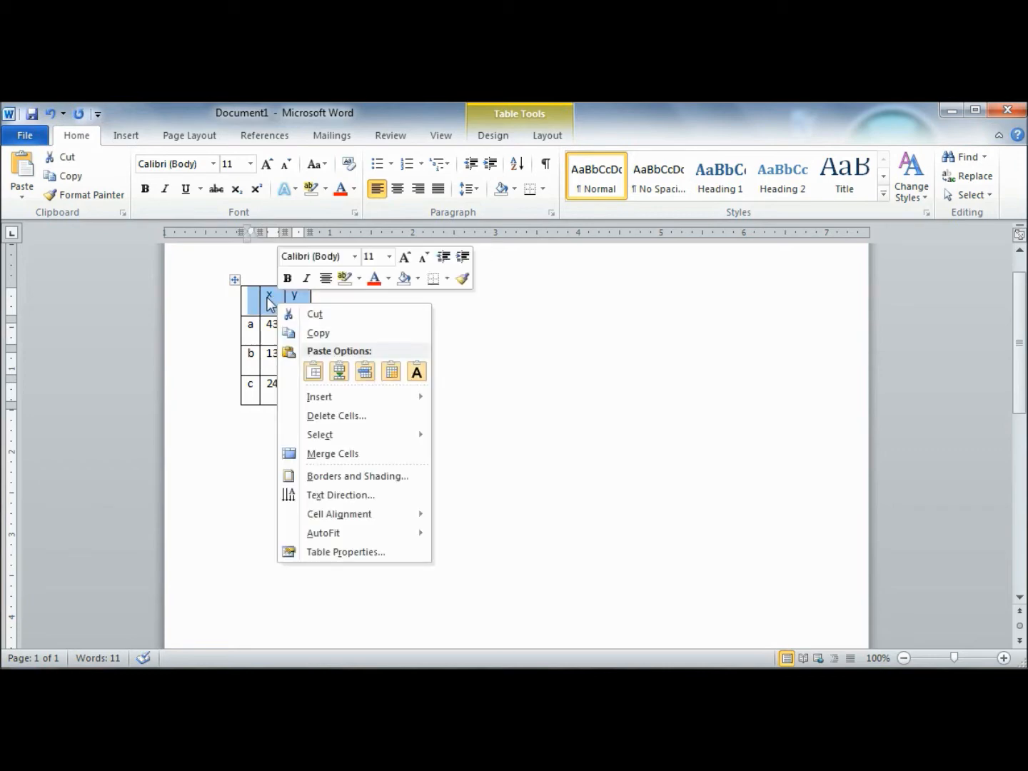
click(363, 477)
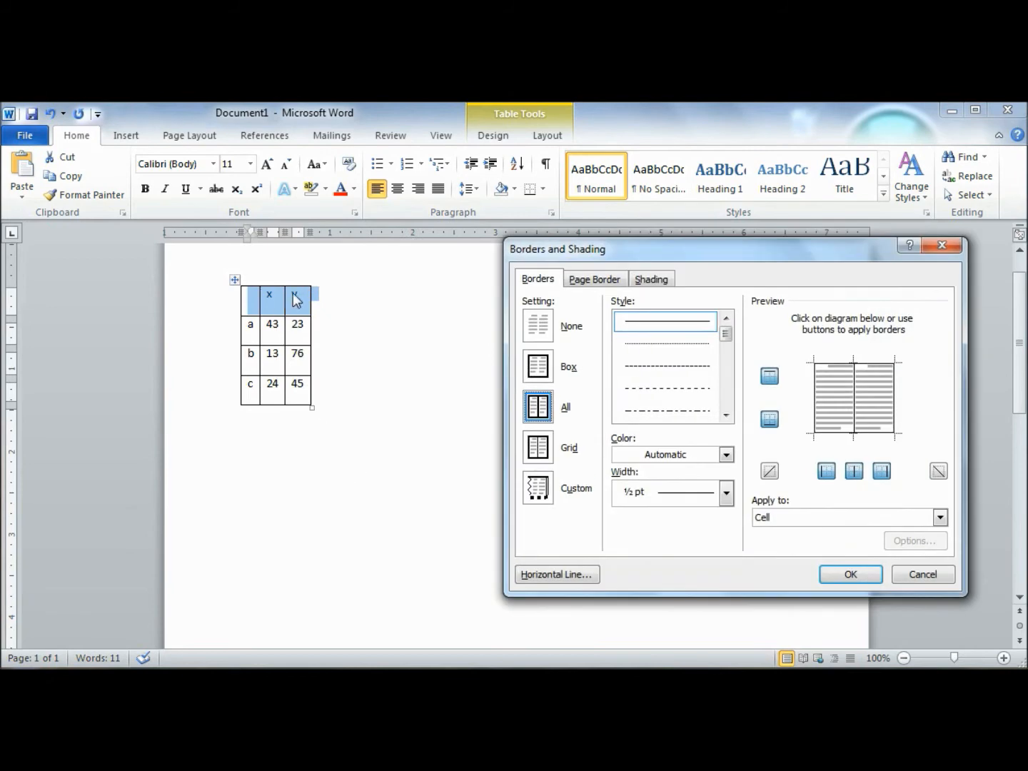
click(848, 363)
click(816, 395)
click(894, 395)
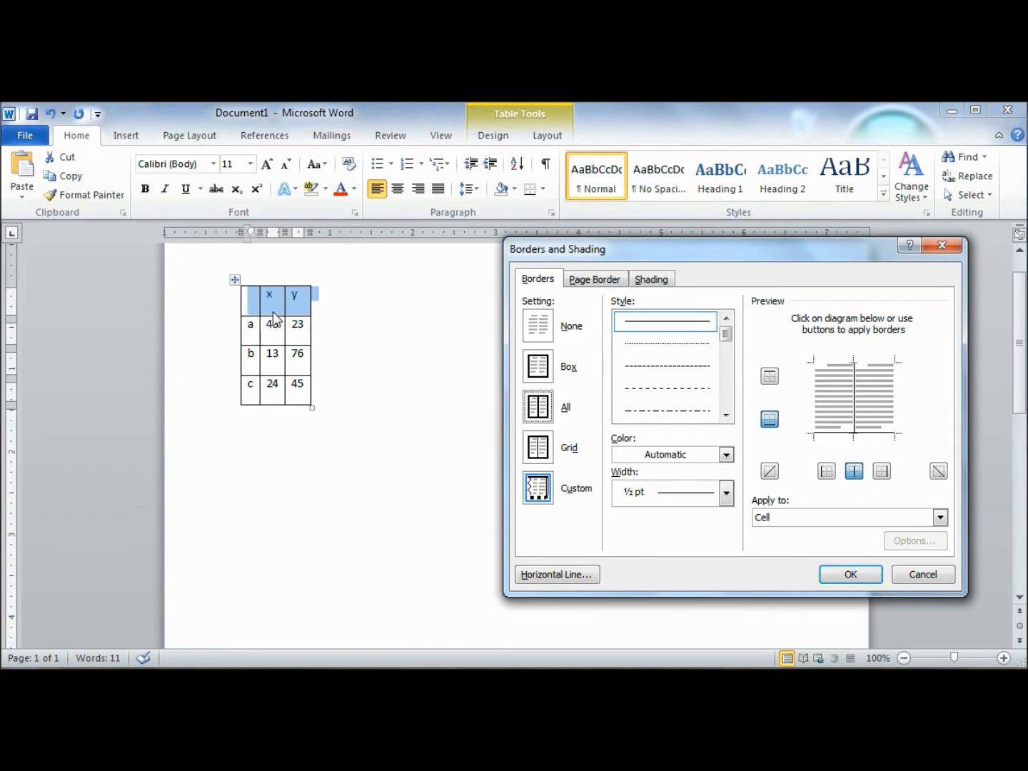
Step: Replace the header row's bottom border with a 1 ½ pt line and apply the border changes
click(875, 434)
click(726, 494)
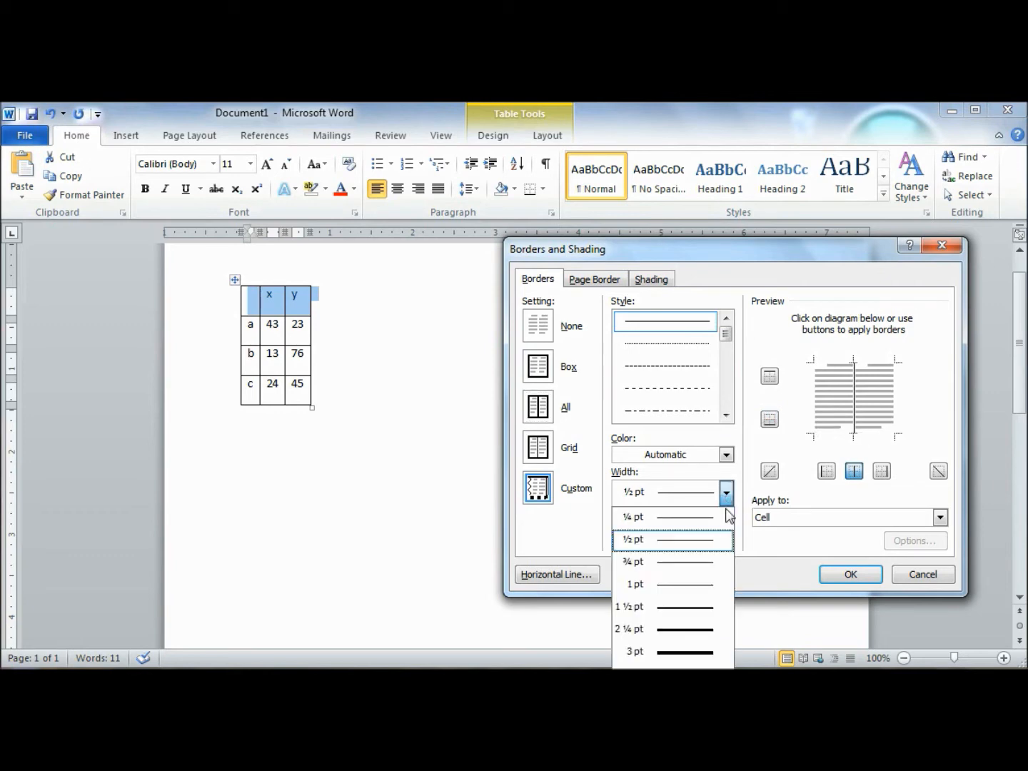
click(681, 614)
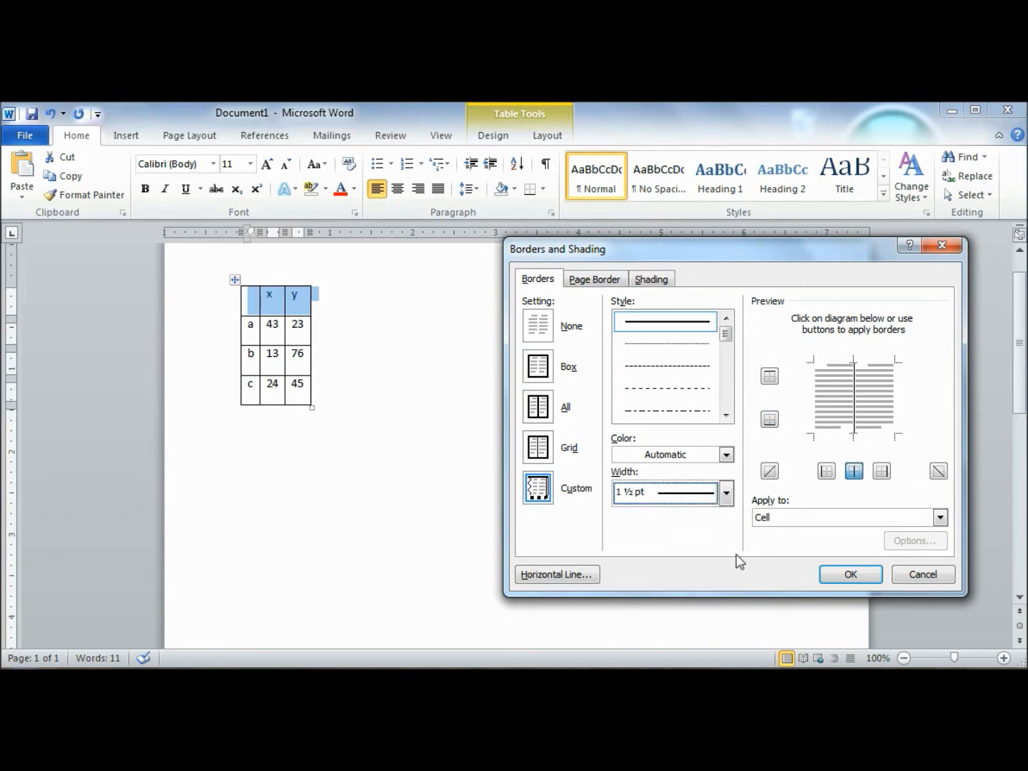
click(881, 434)
click(851, 577)
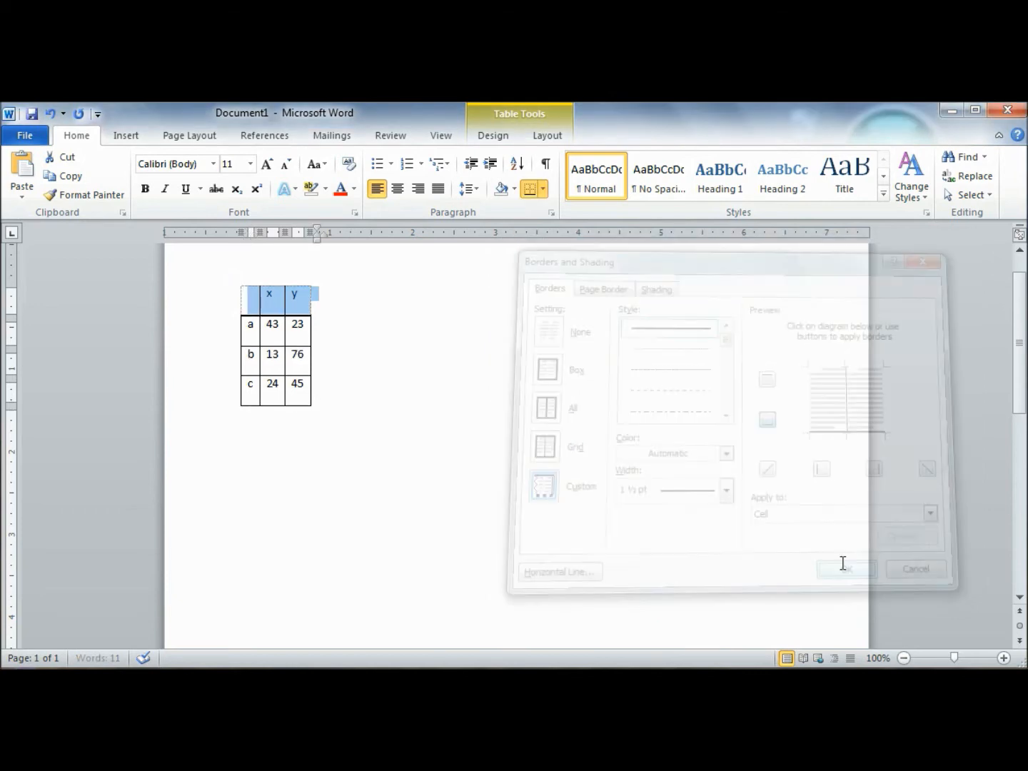
click(308, 319)
Step: Open Borders and Shading for the table's first column and remove its left and bottom borders
drag(247, 300, 245, 389)
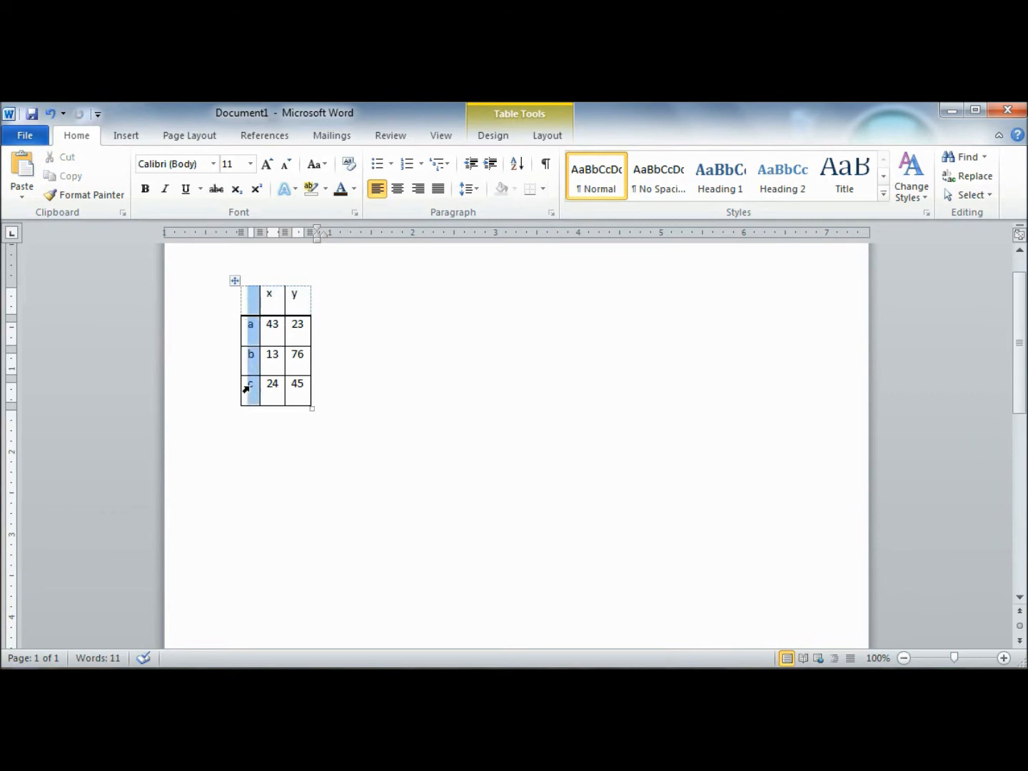
right_click(251, 318)
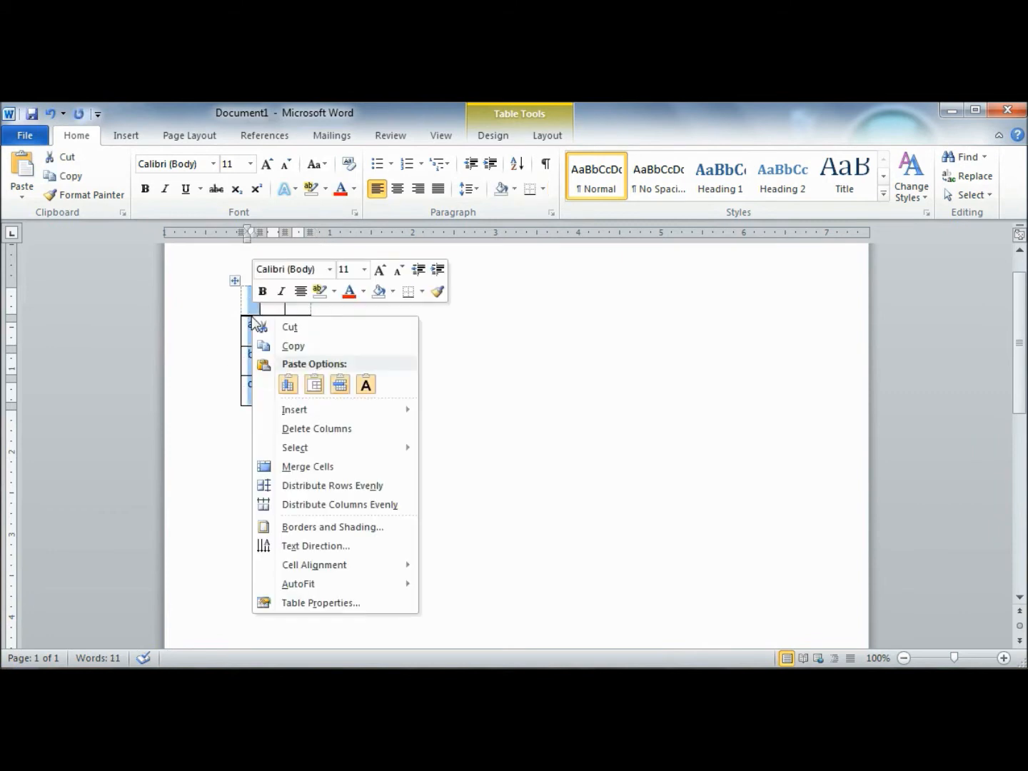
click(369, 530)
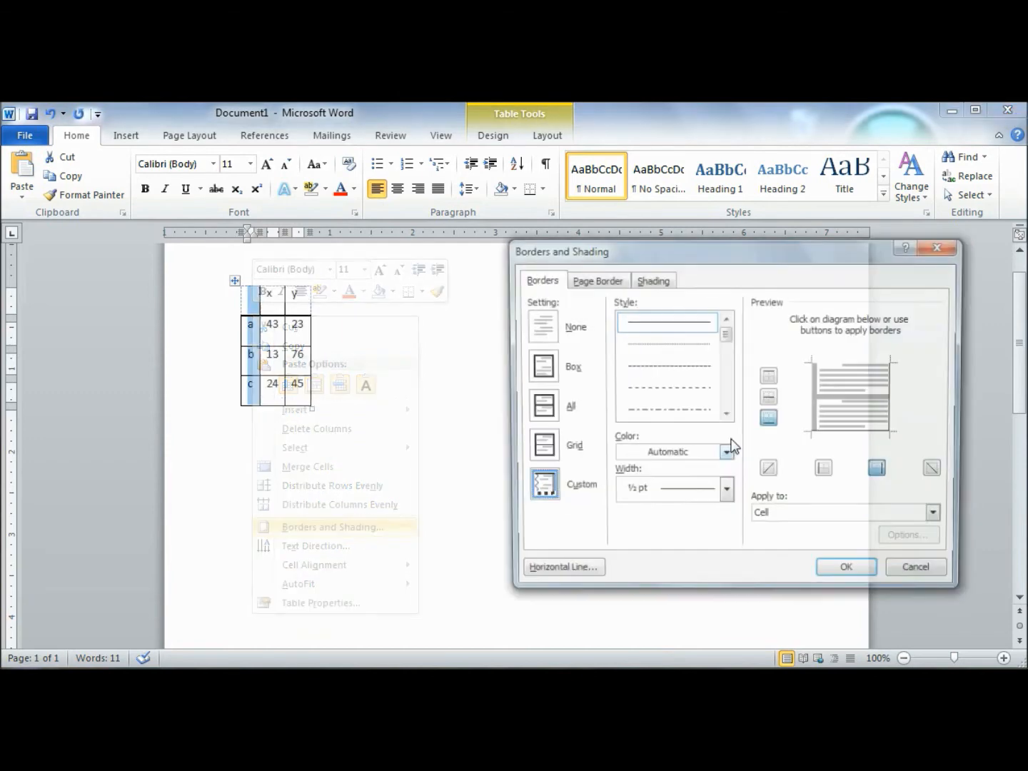
click(818, 422)
click(813, 415)
click(829, 430)
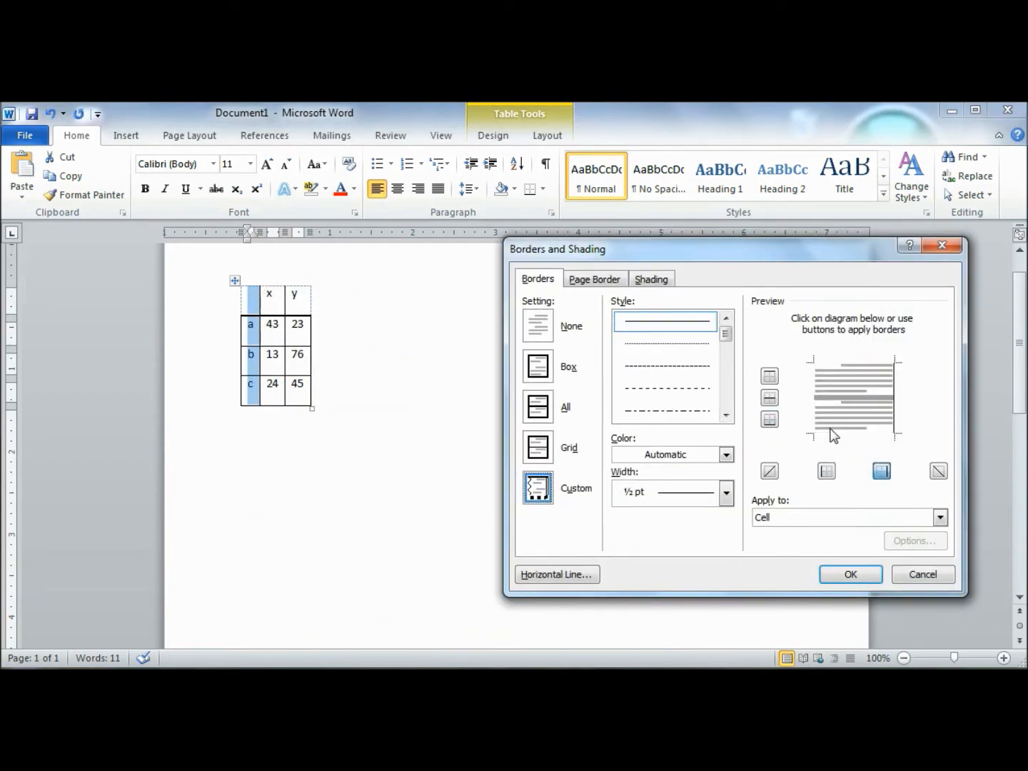
Step: Replace the first column's right border with a 1 ½ pt line and apply the border changes
click(893, 397)
click(726, 493)
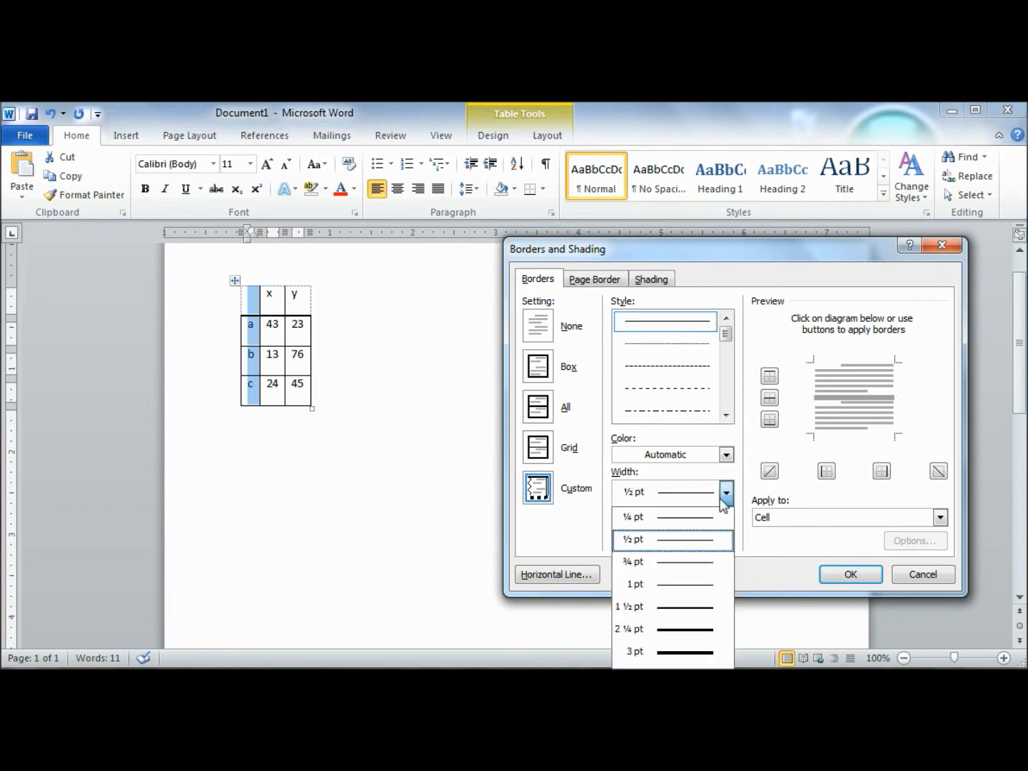
click(669, 607)
click(894, 386)
click(862, 573)
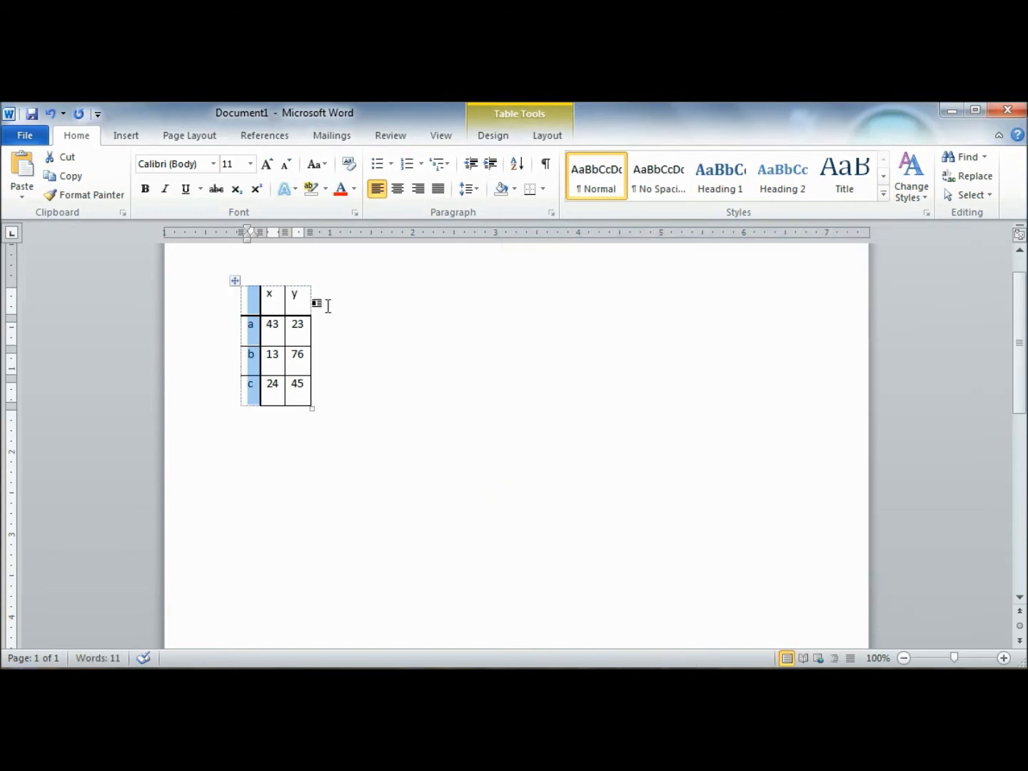
click(329, 305)
Step: Copy the whole table and paste it below the original, leaving blank space between them
drag(249, 299, 306, 394)
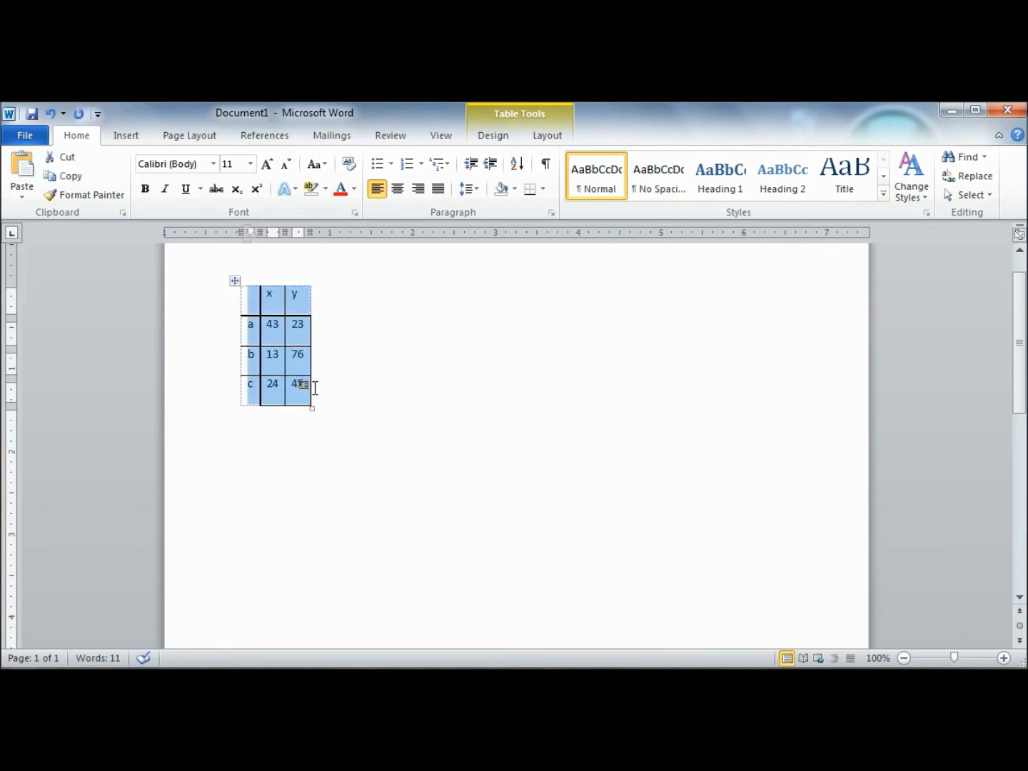
click(319, 481)
double_click(320, 479)
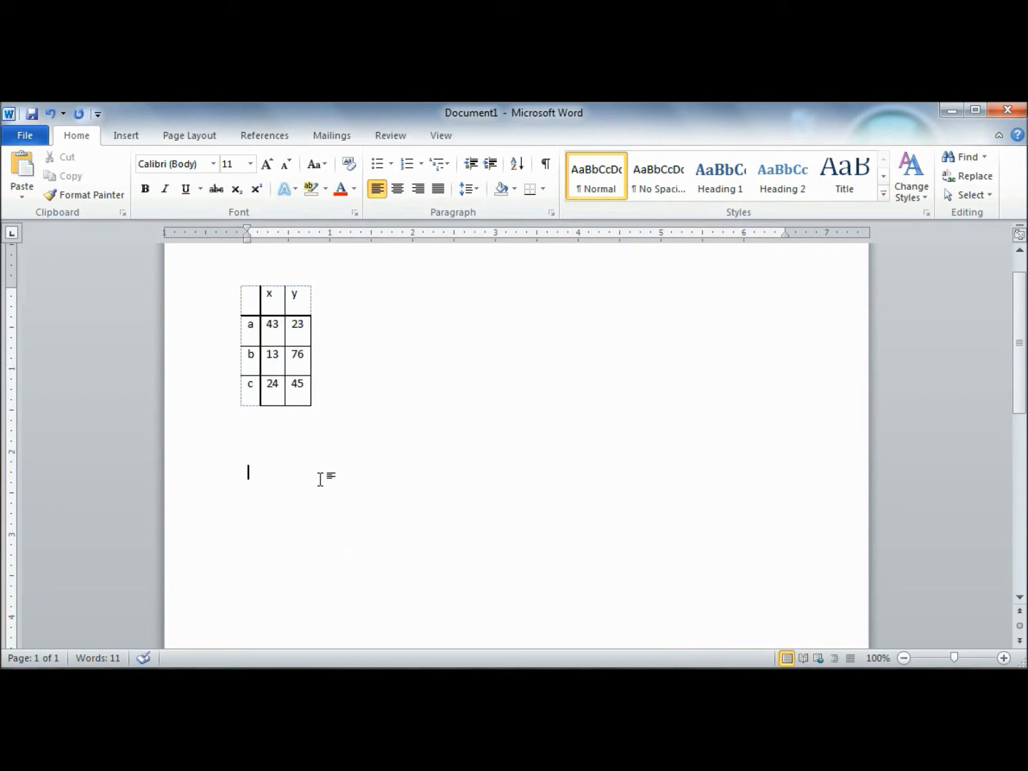
key(ctrl+v)
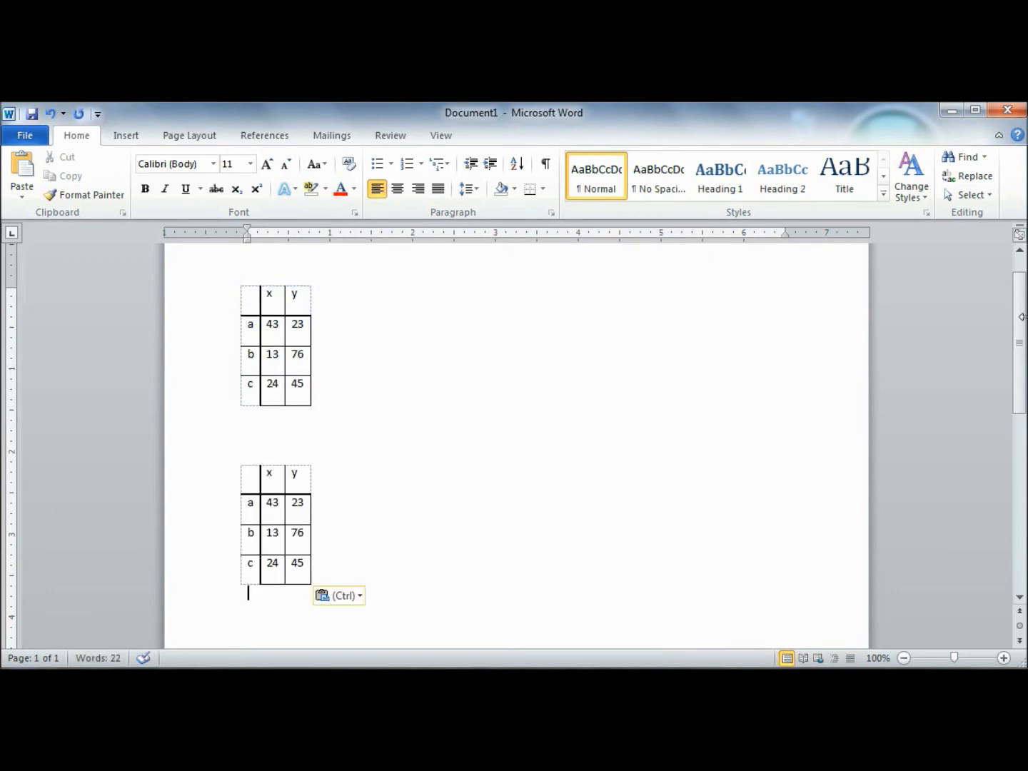
Step: Select the lower table and paste a copy at the end of the upper table's header row, adding its columns there
mouse_move(1023, 317)
mouse_down()
mouse_move(1024, 277)
mouse_move(1023, 471)
mouse_move(1022, 324)
mouse_up()
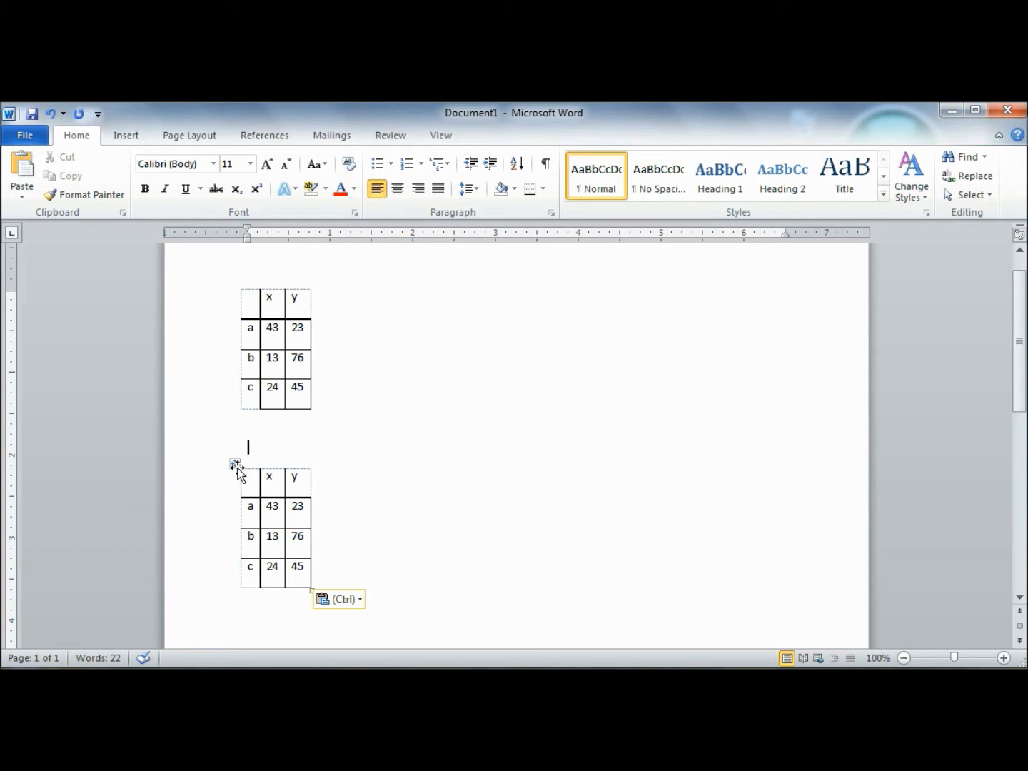
drag(234, 466, 309, 573)
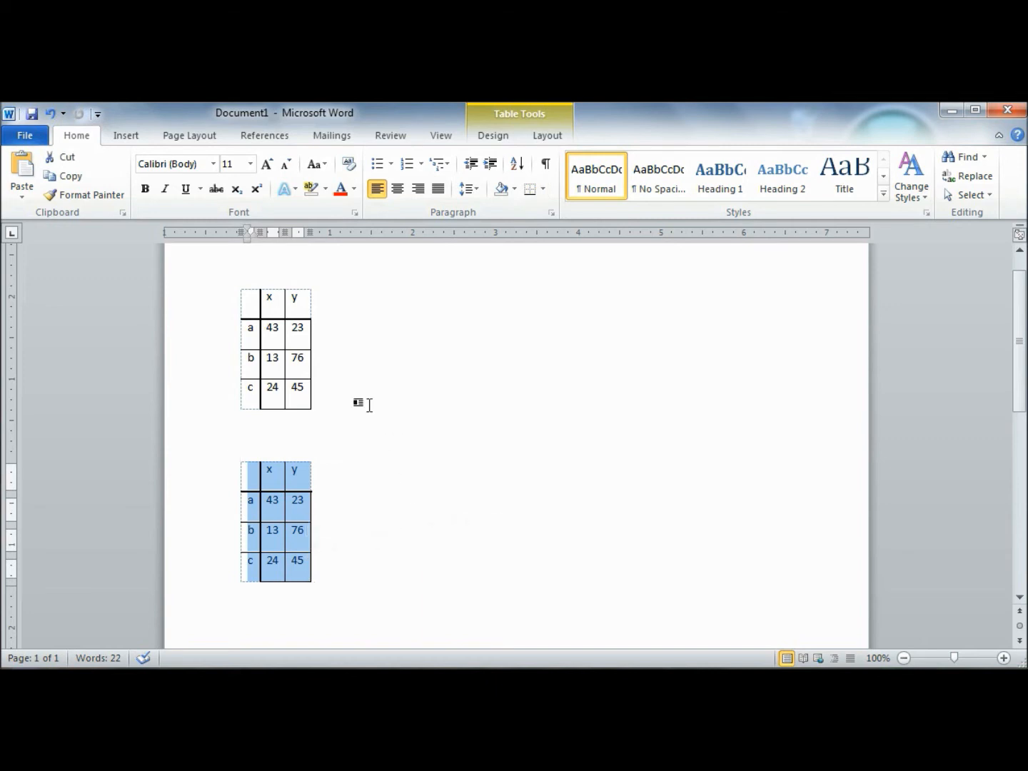
click(333, 299)
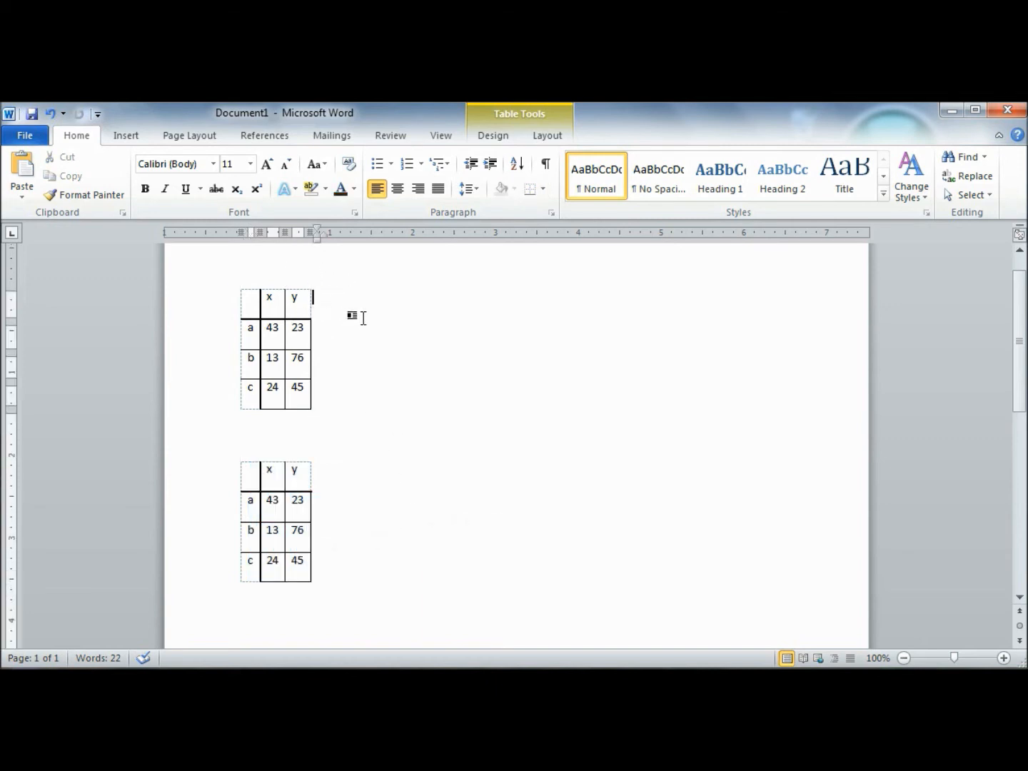
key(ctrl+v)
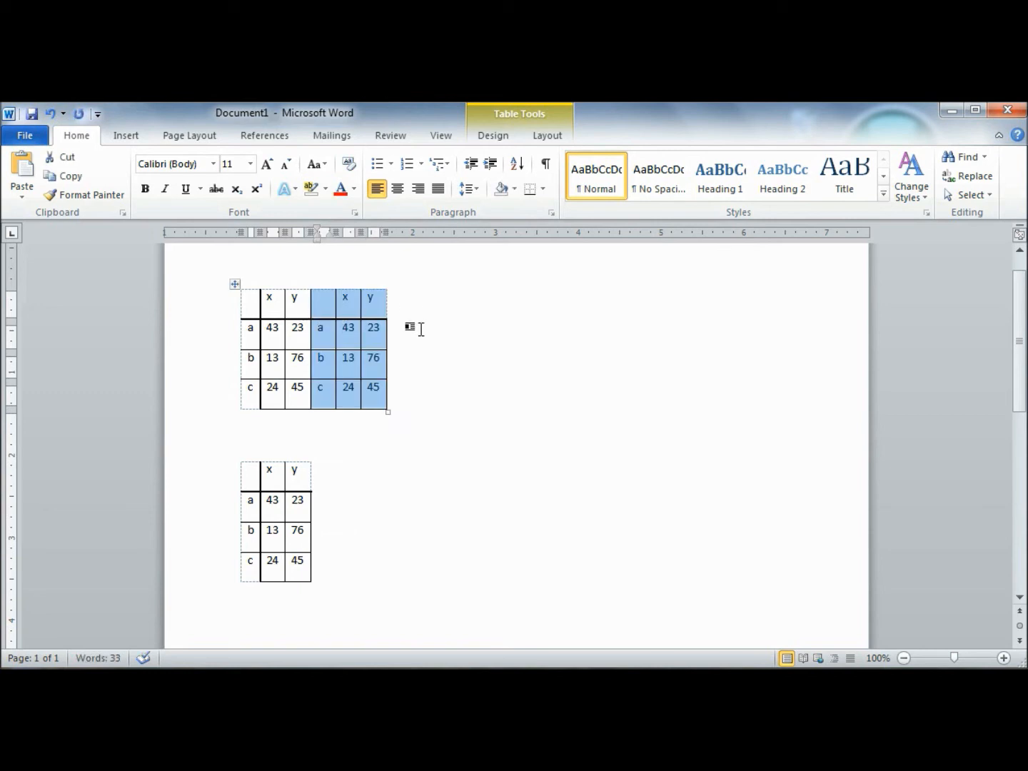
Step: Insert a blank column directly after the first y column of the upper table
click(396, 427)
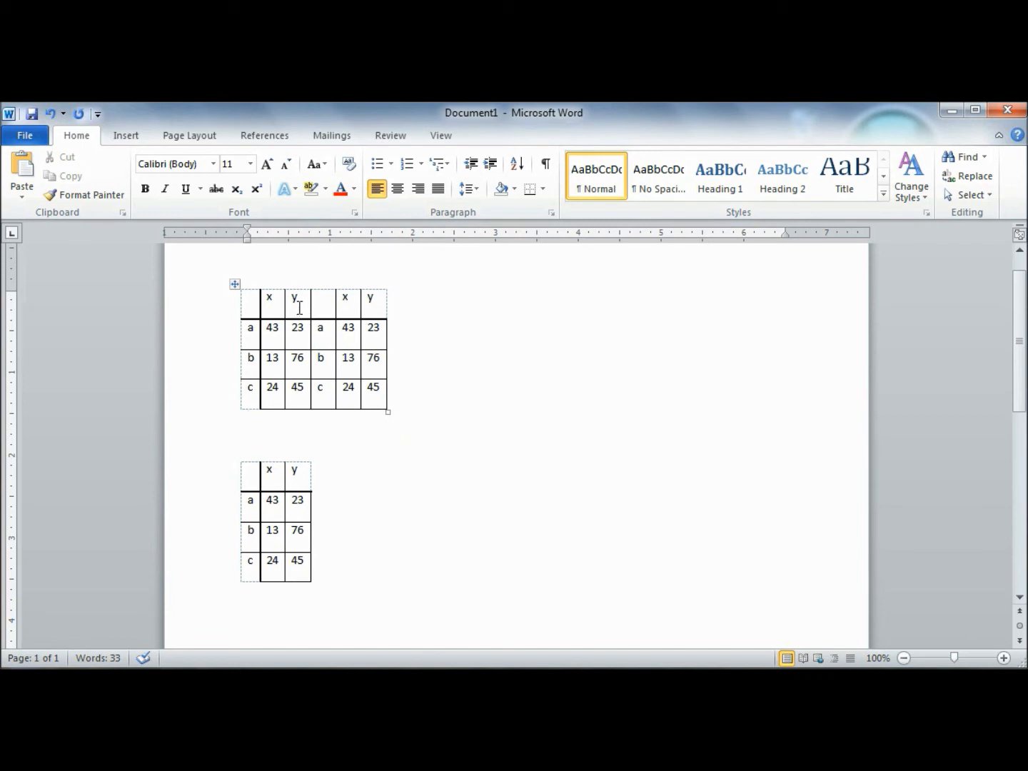
drag(299, 307, 295, 388)
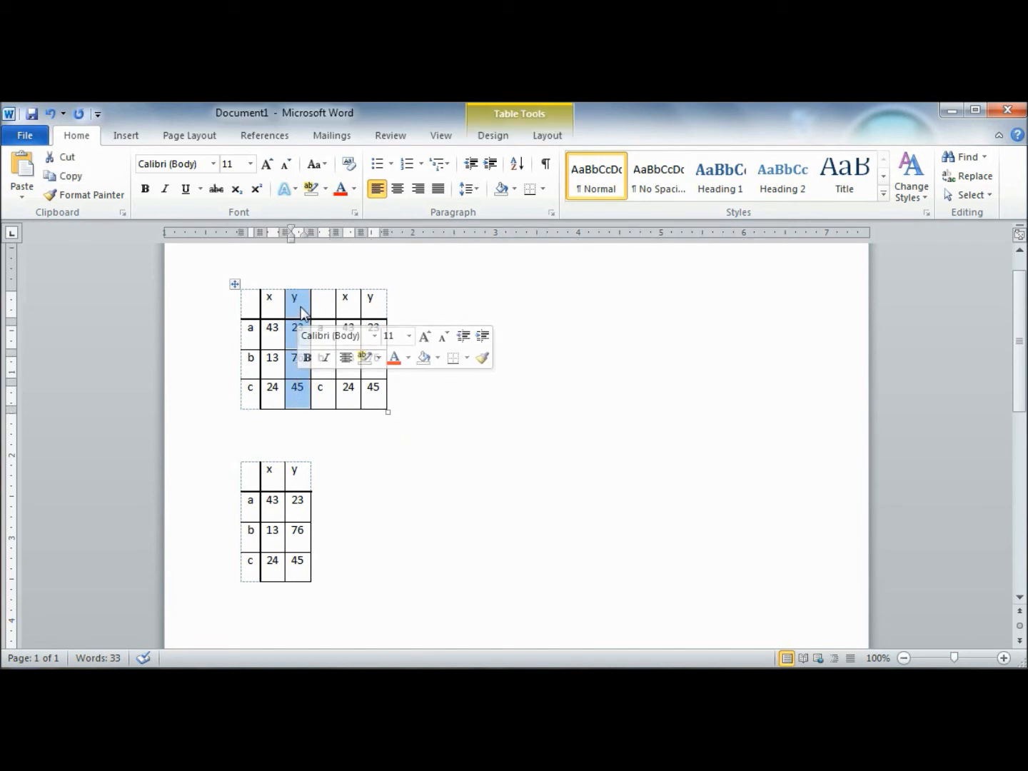
right_click(308, 299)
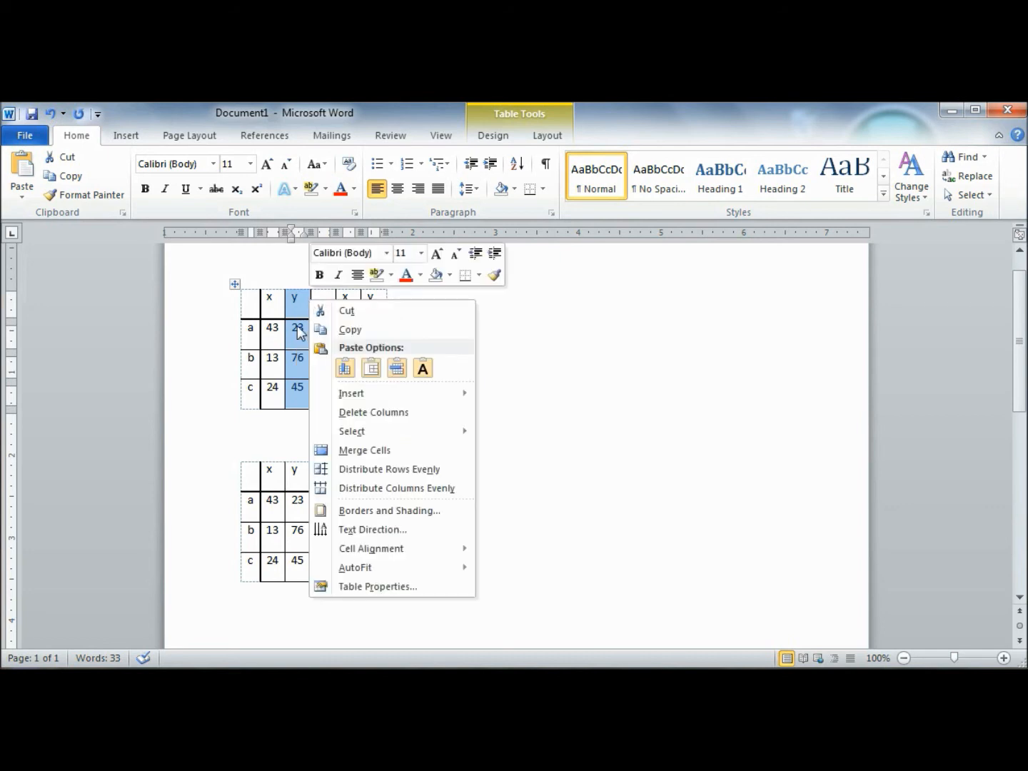
mouse_move(404, 395)
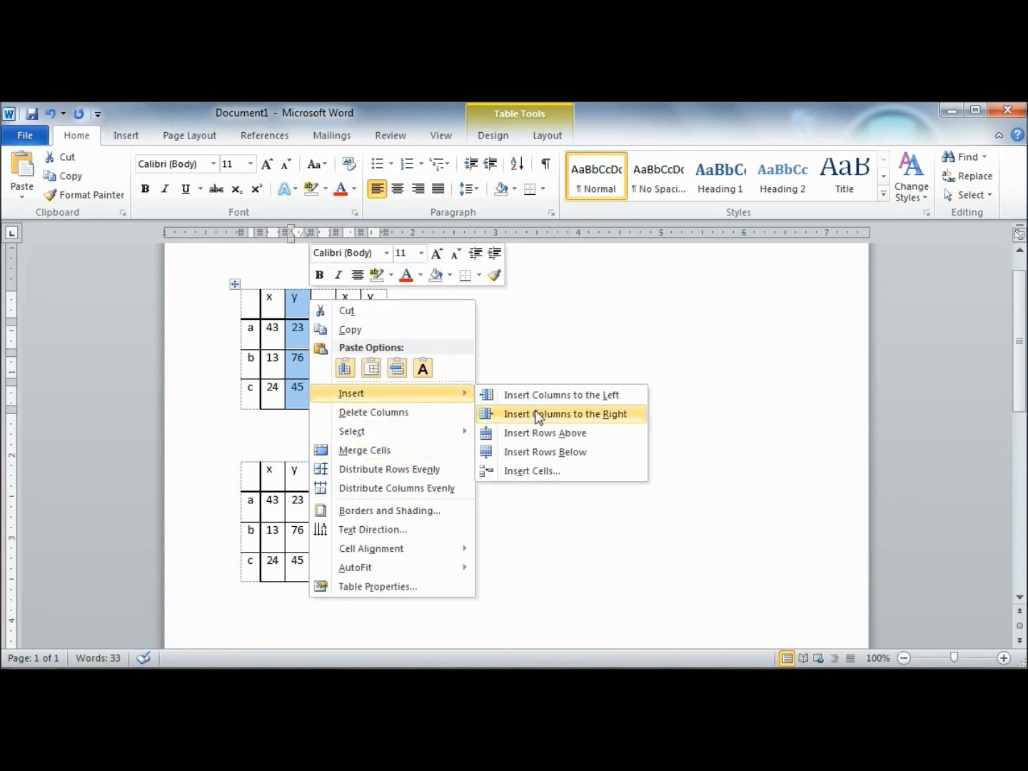
click(538, 414)
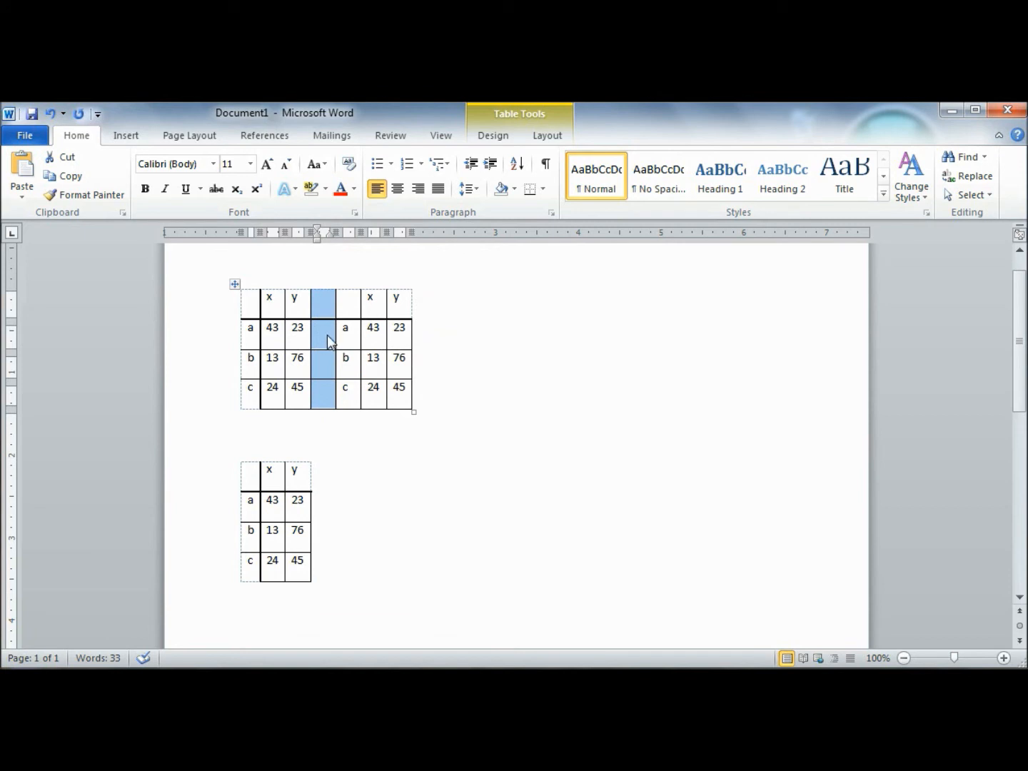
Step: Remove the inner horizontal and bottom borders of the blank separator column and apply the change
right_click(325, 341)
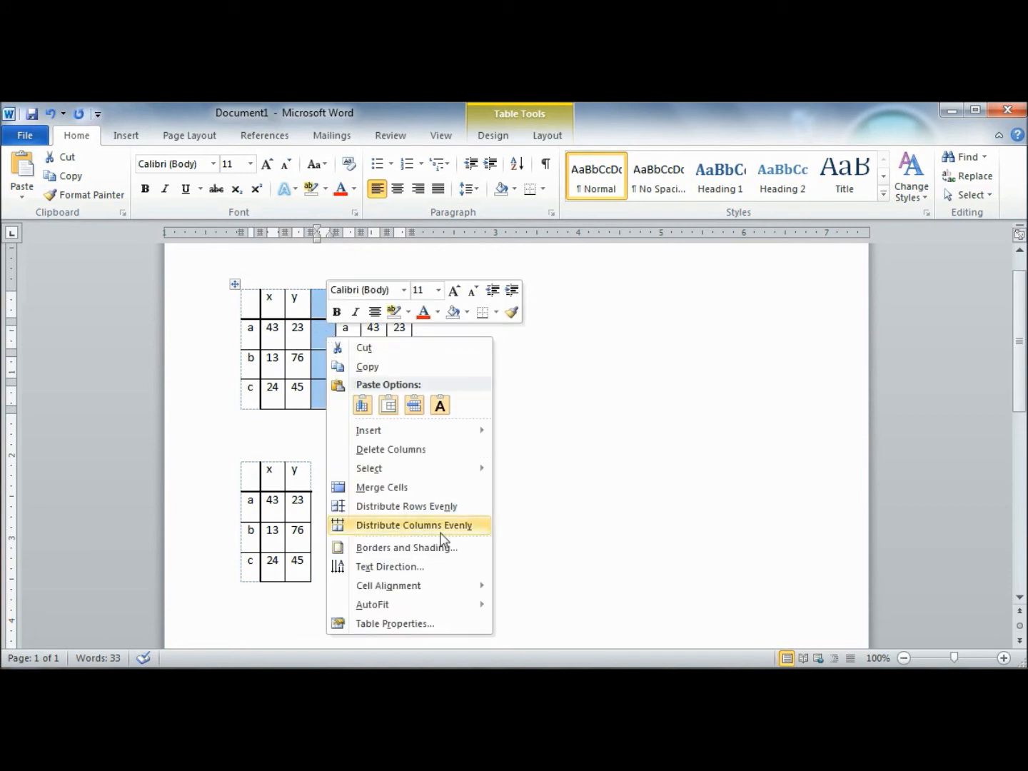
click(425, 549)
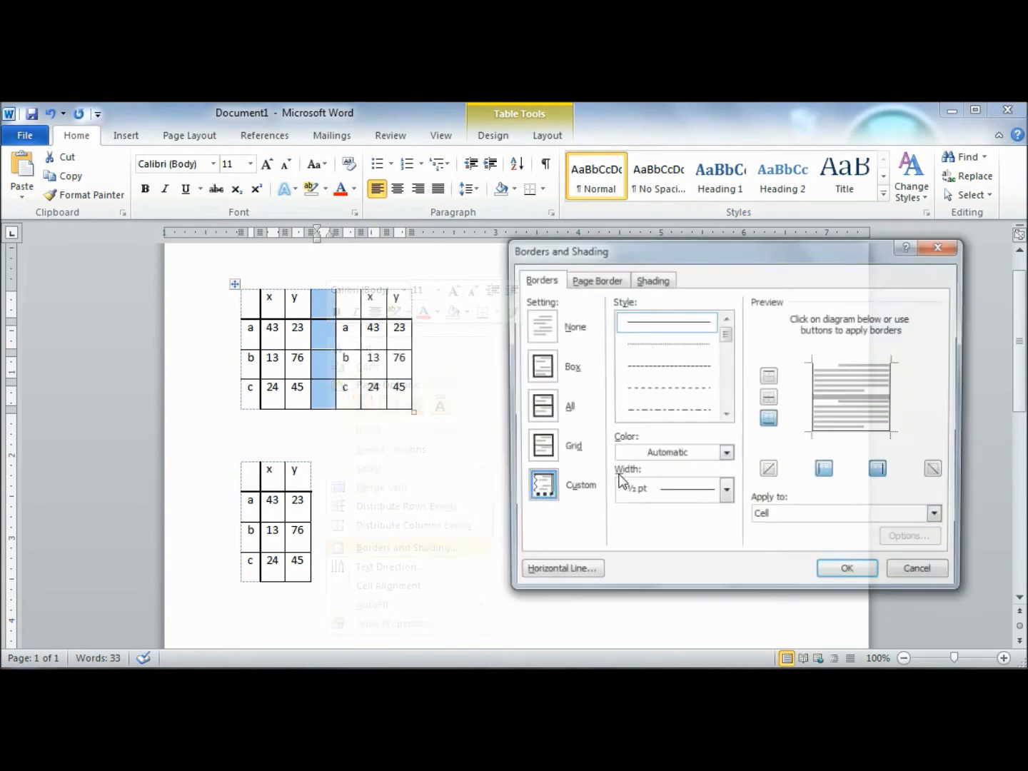
click(846, 397)
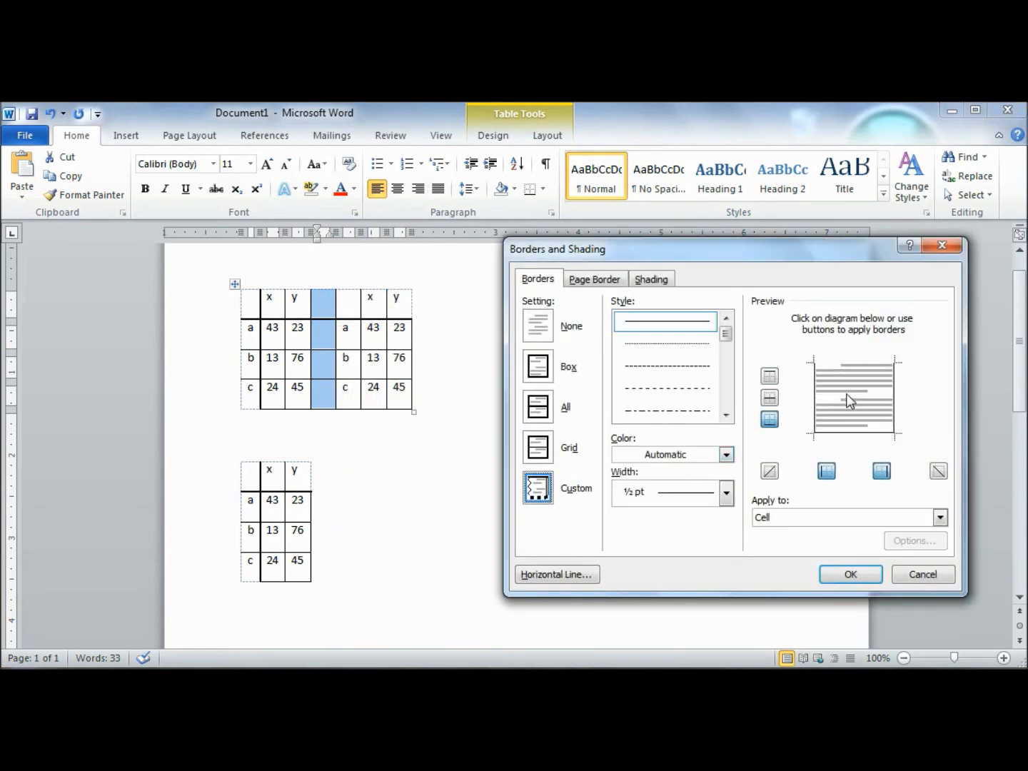
click(849, 431)
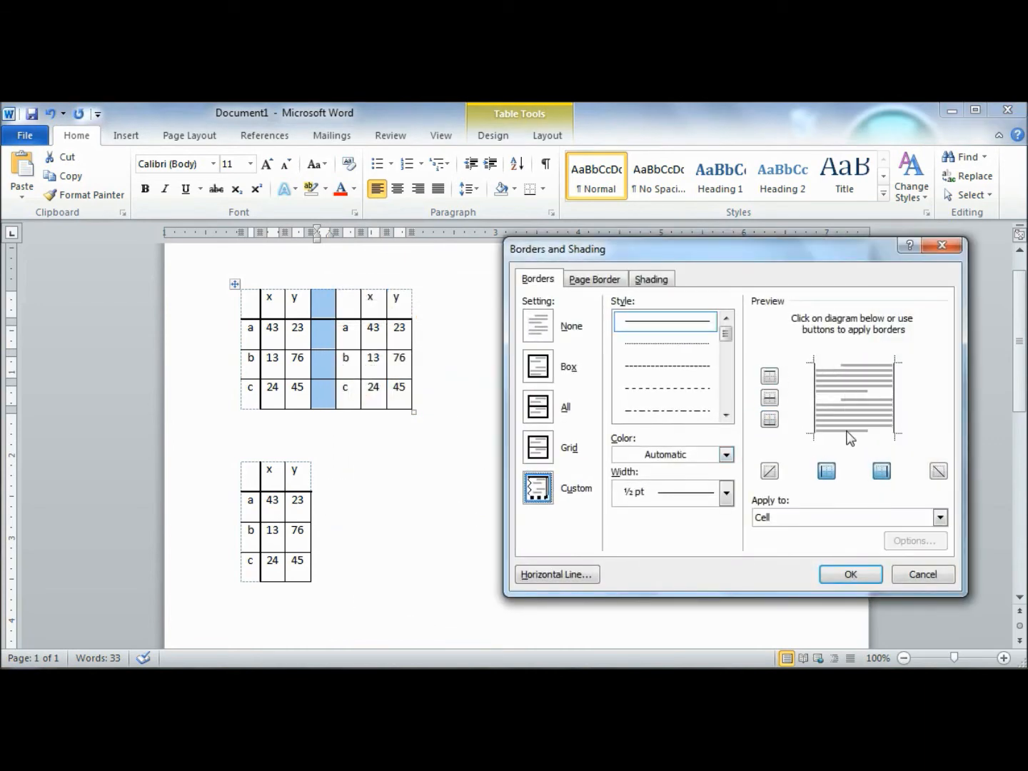
click(851, 575)
click(480, 366)
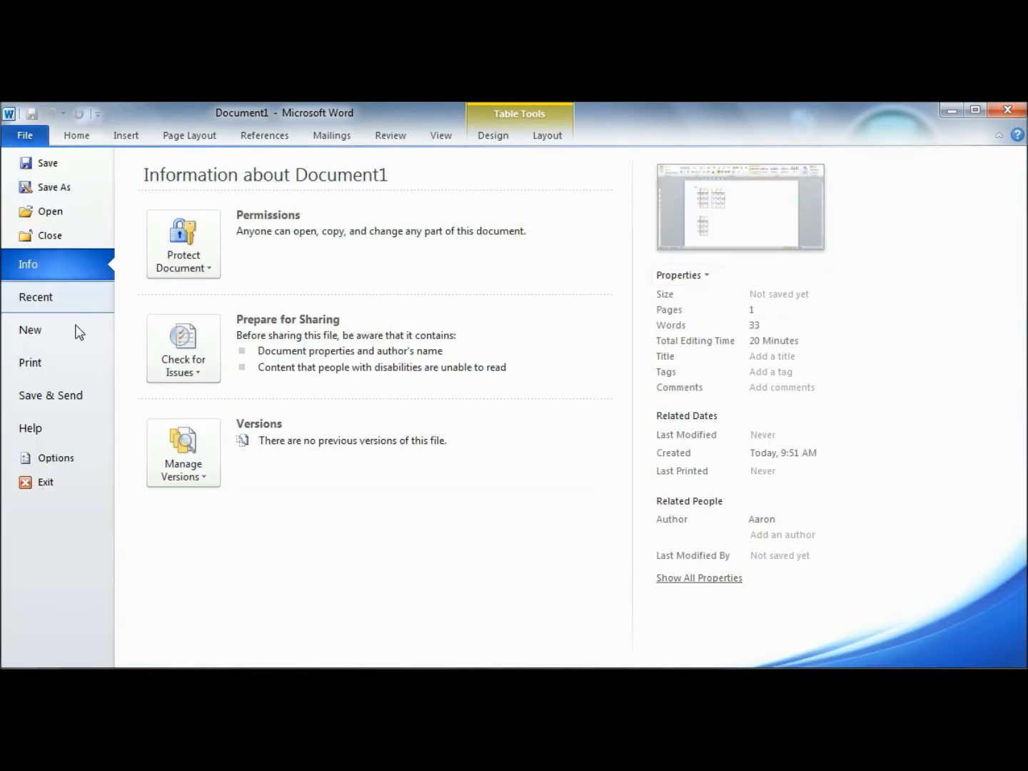
Step: Inspect an enlarged print preview of the two upper table blocks and return to the document
click(43, 363)
drag(924, 657, 954, 656)
drag(563, 635, 534, 636)
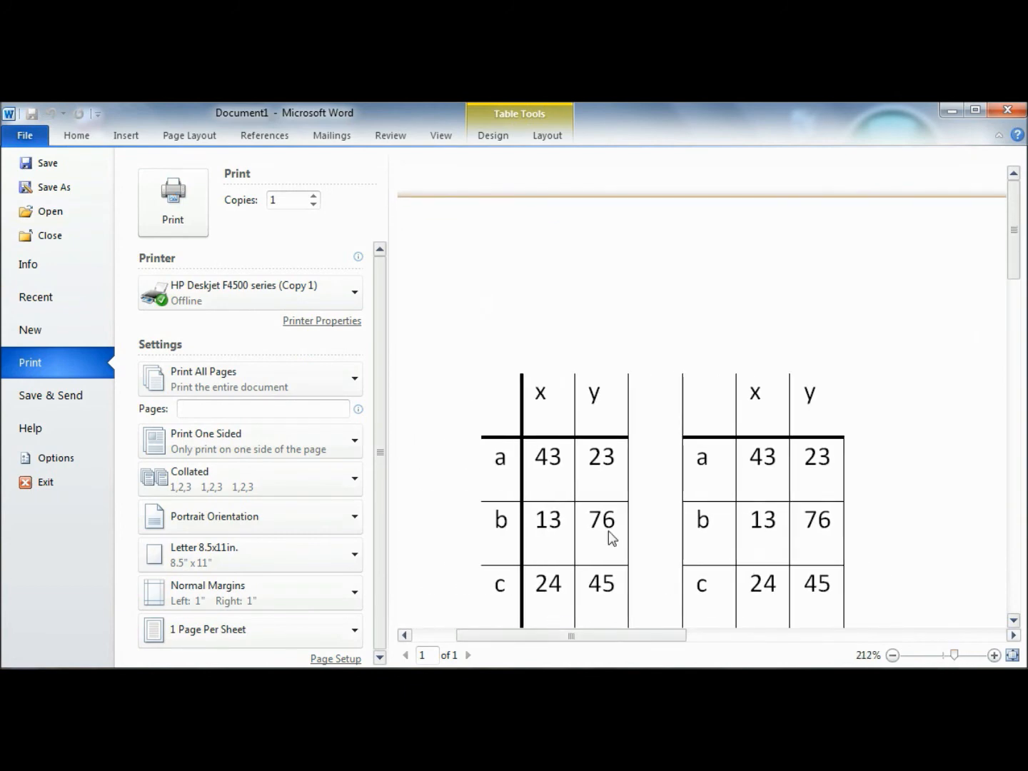
mouse_move(1019, 244)
mouse_down()
mouse_move(1018, 303)
mouse_move(1021, 265)
mouse_up()
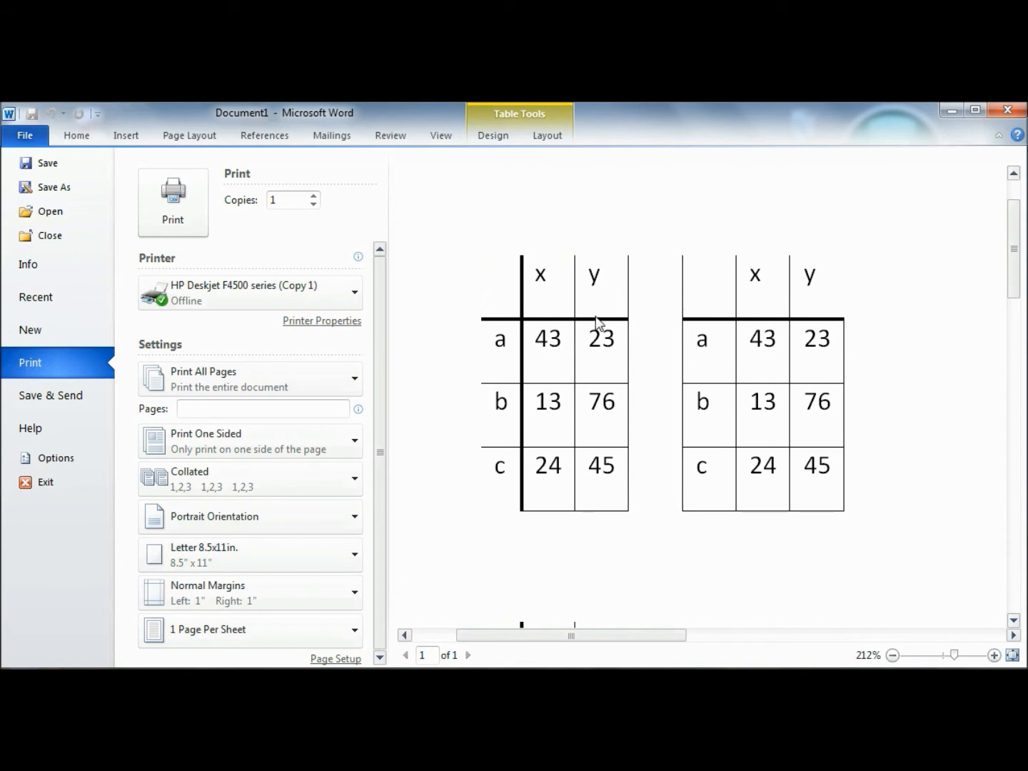
click(73, 134)
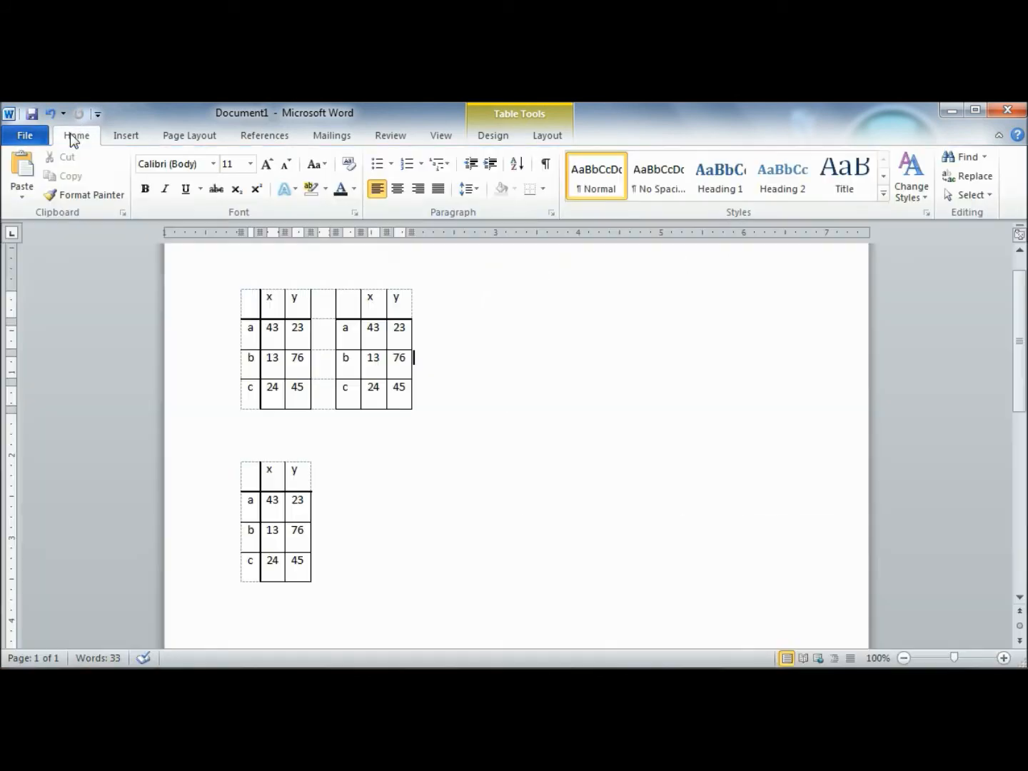
Step: Insert a blank row above the header row of the lower table
click(325, 561)
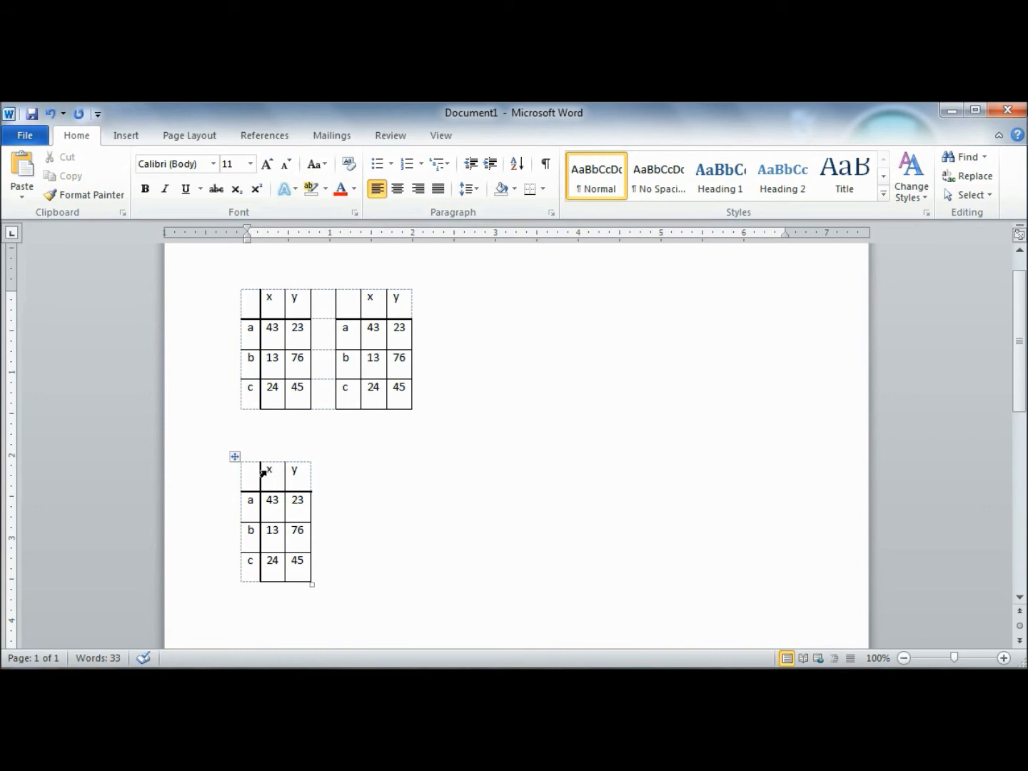
drag(254, 476, 300, 477)
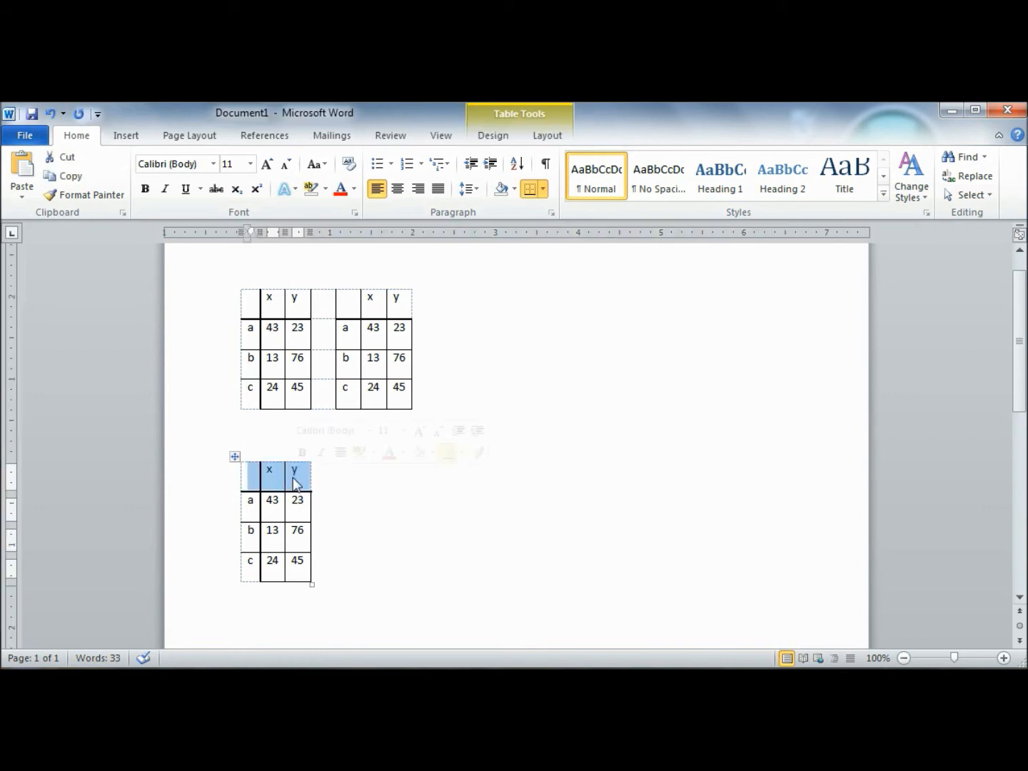
right_click(292, 477)
mouse_move(360, 311)
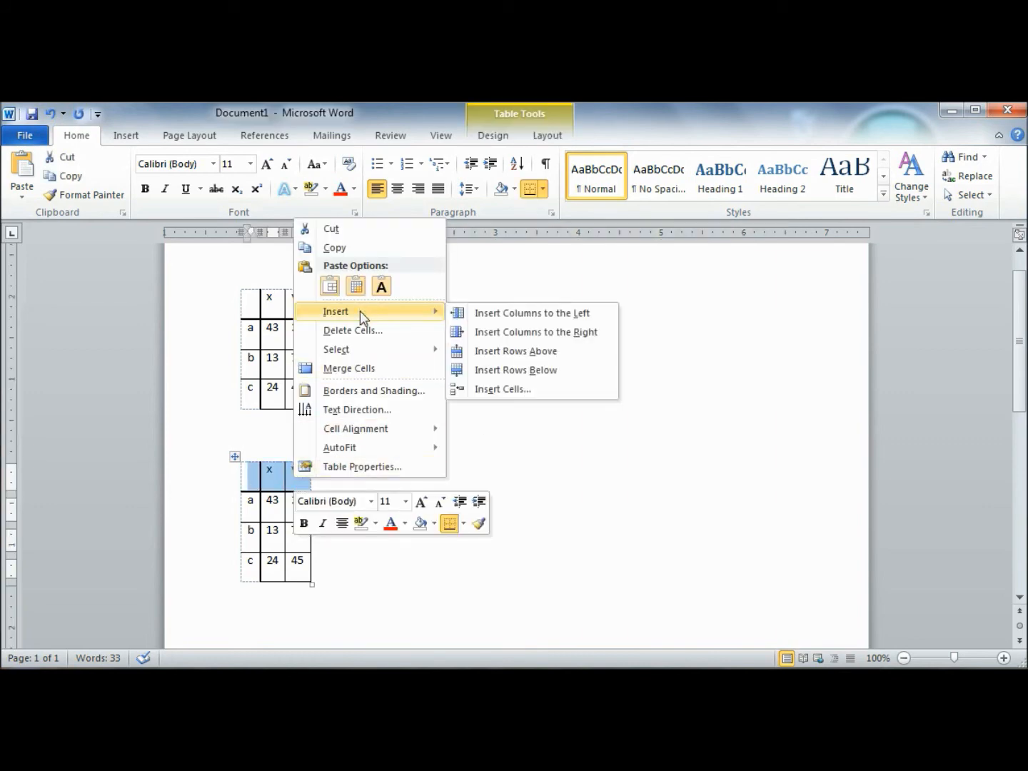
click(518, 352)
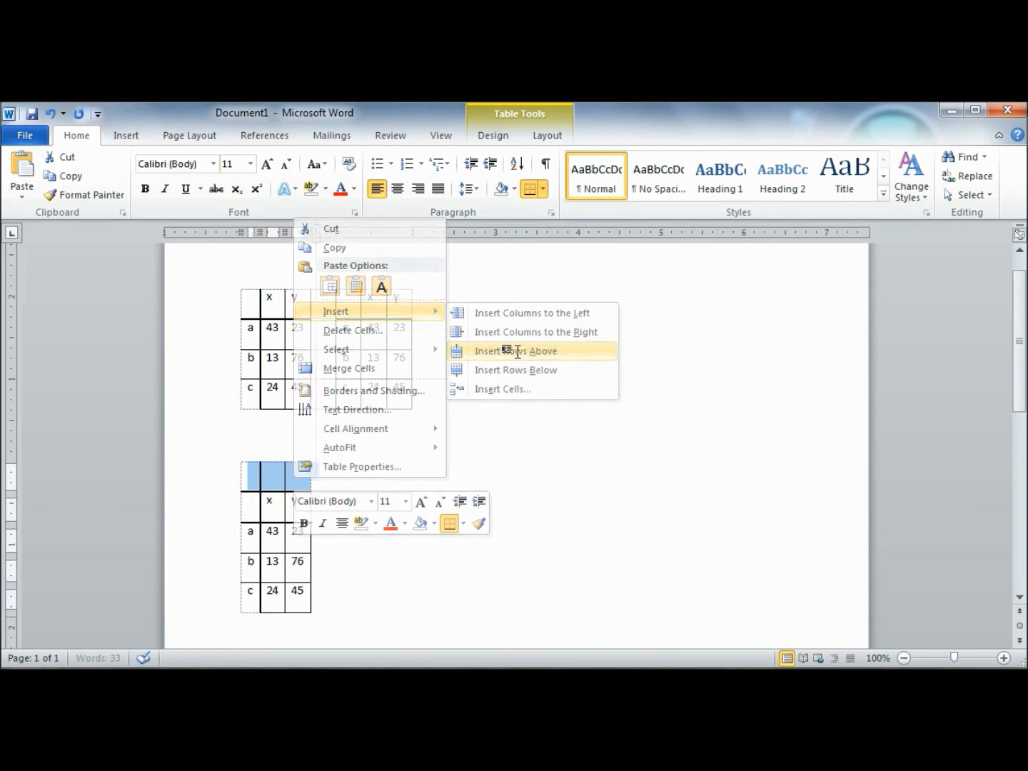
Step: Remove the vertical and bottom borders from the lower table's new blank top row
right_click(262, 476)
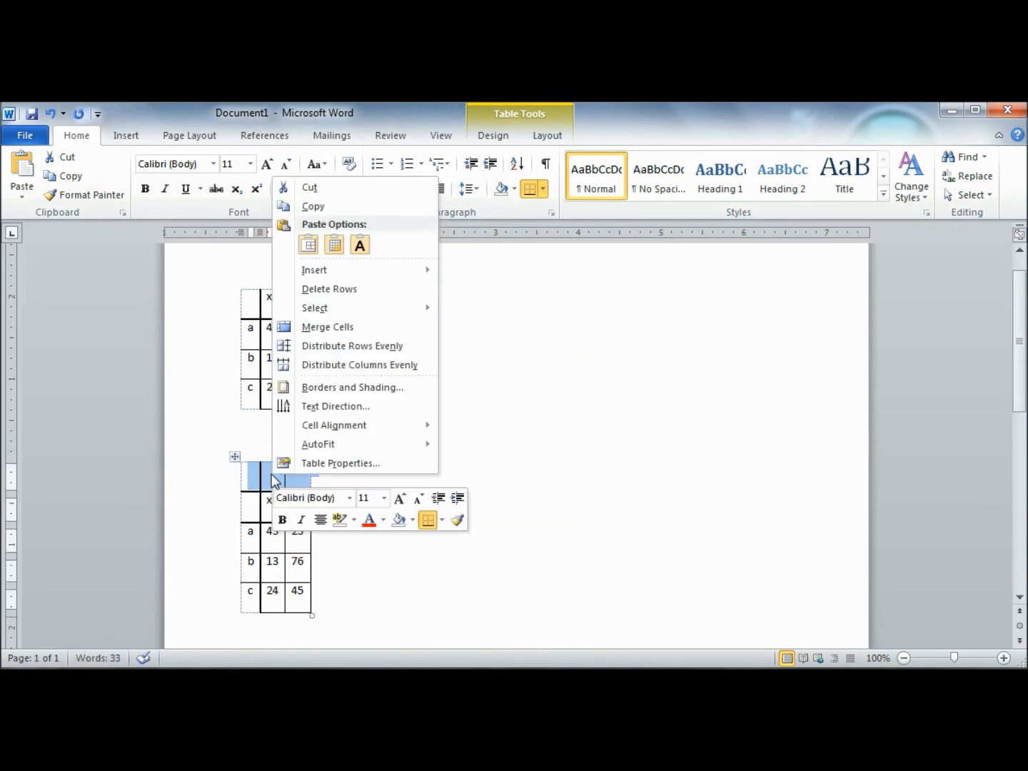
click(359, 392)
click(859, 433)
click(856, 431)
click(856, 410)
click(856, 408)
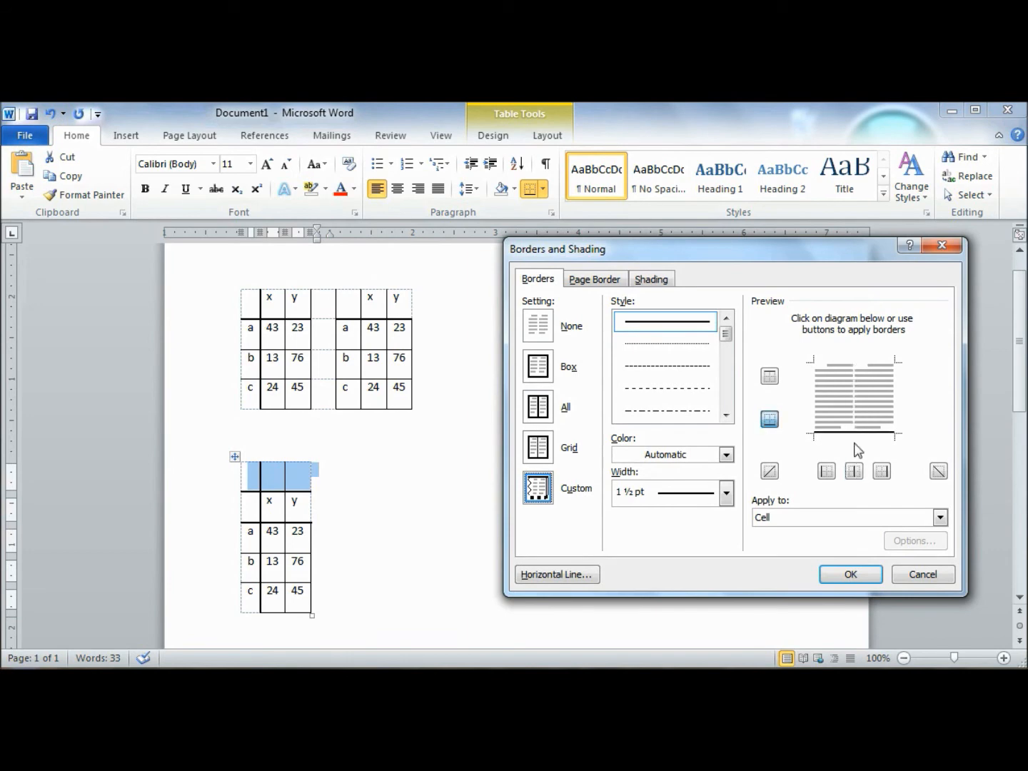
click(848, 574)
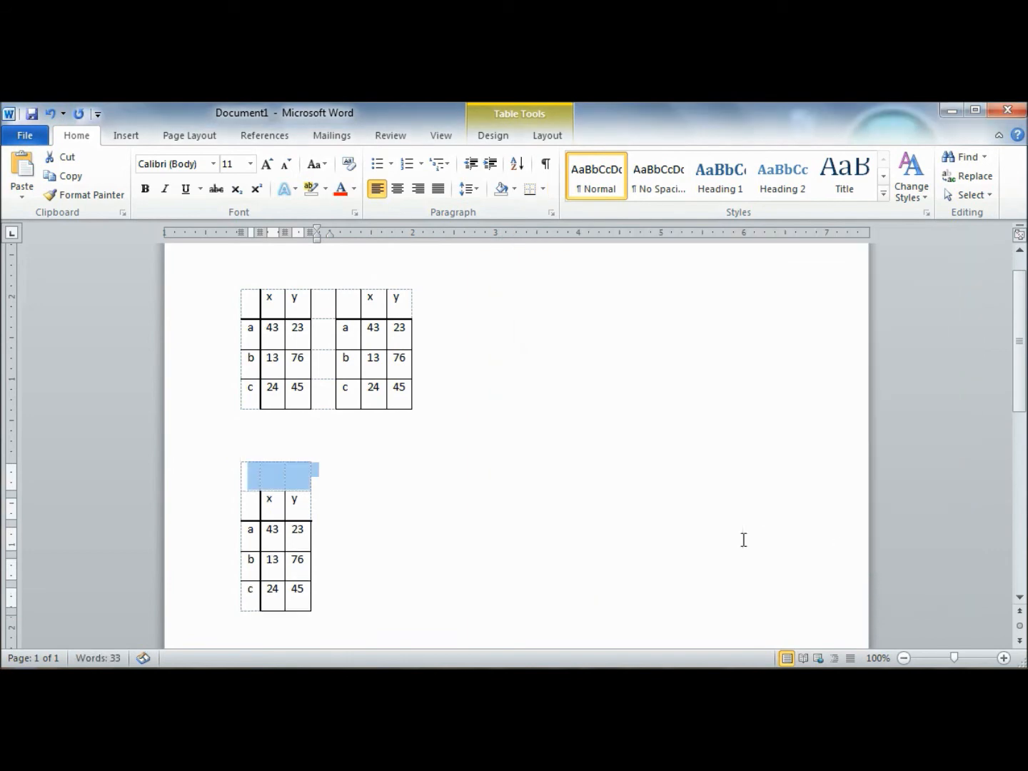
click(385, 488)
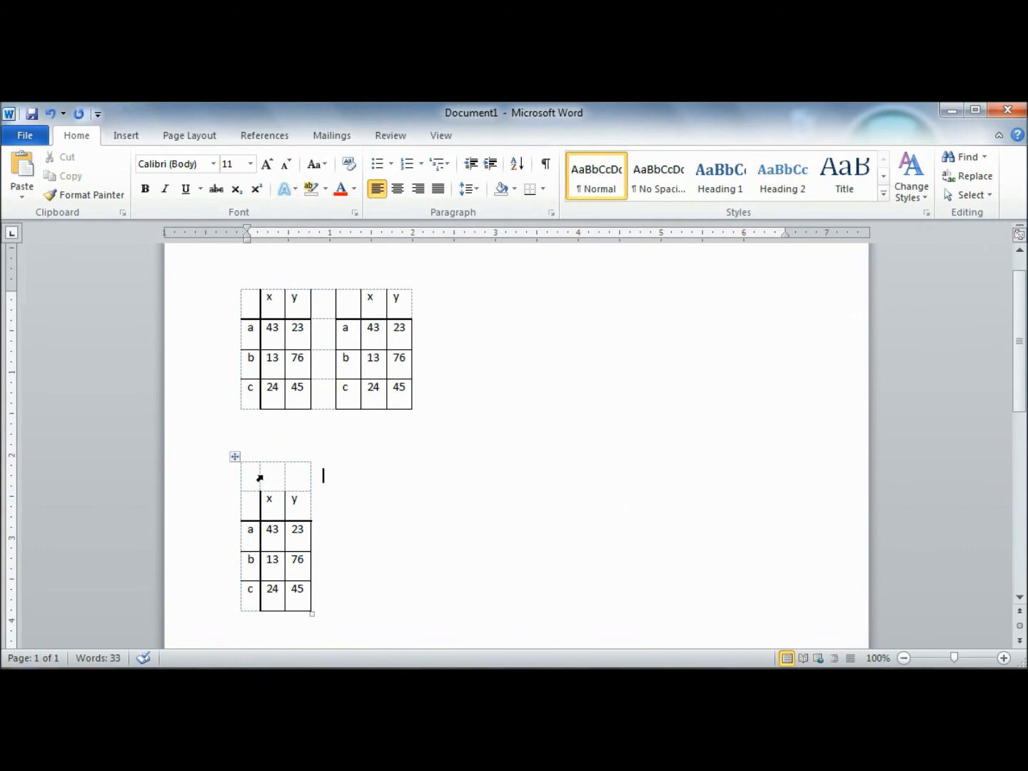
Step: Merge the two blank cells above x and y in the lower table and enter the heading "Variables"
drag(272, 475, 301, 474)
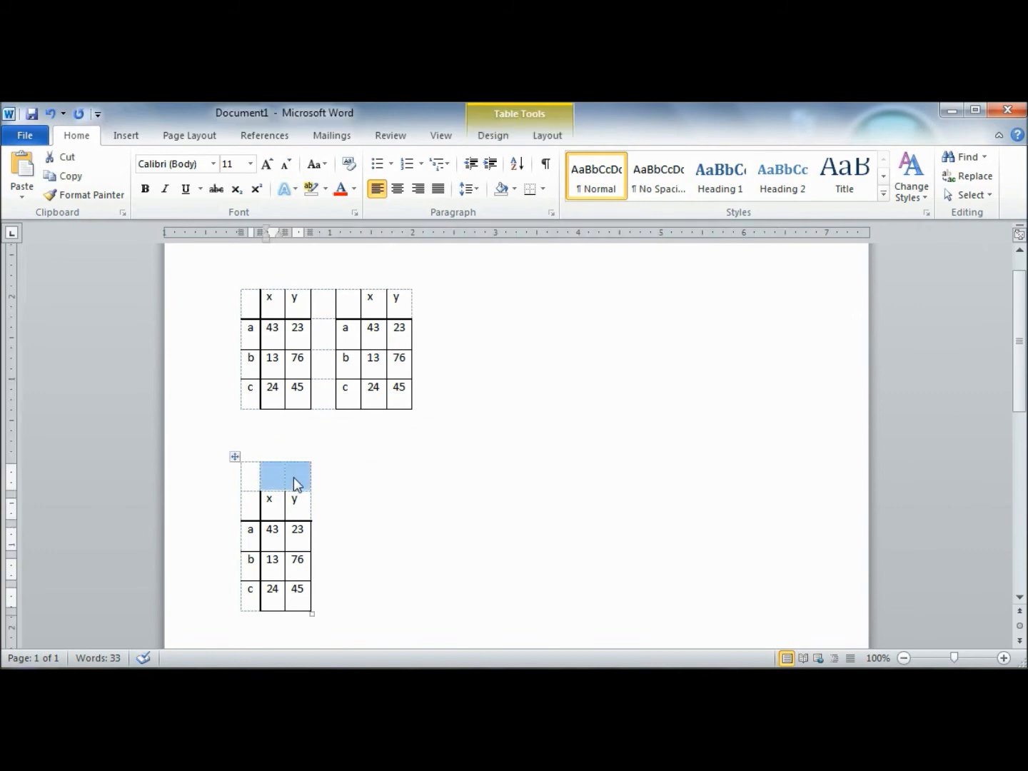
right_click(293, 475)
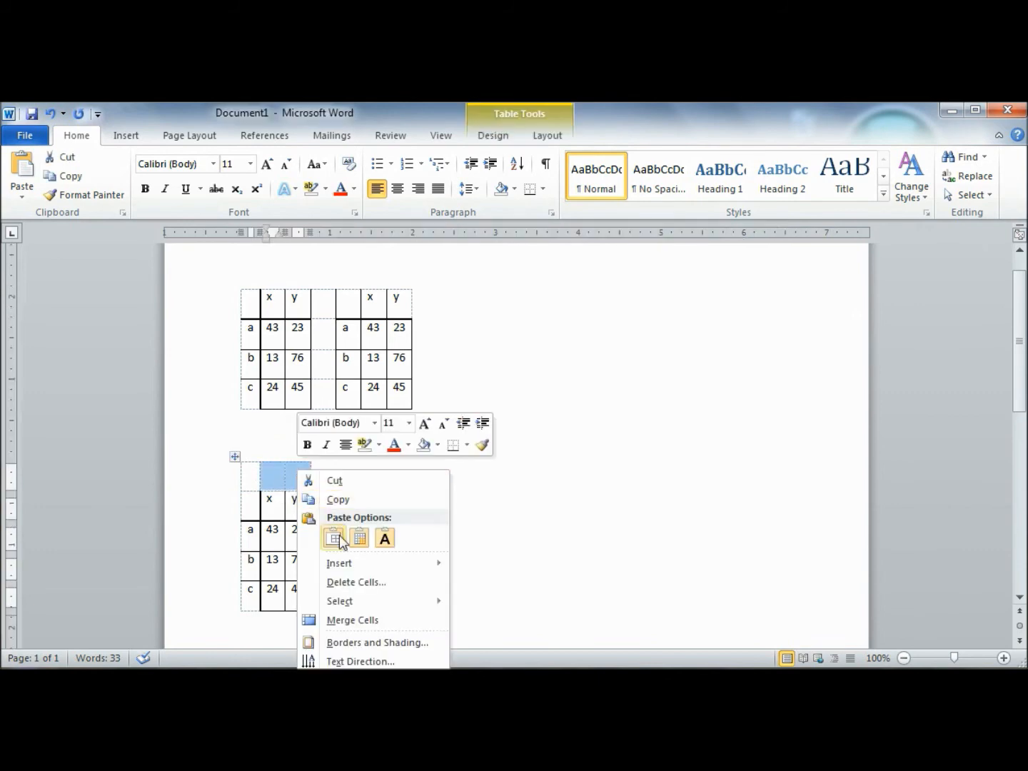
click(374, 624)
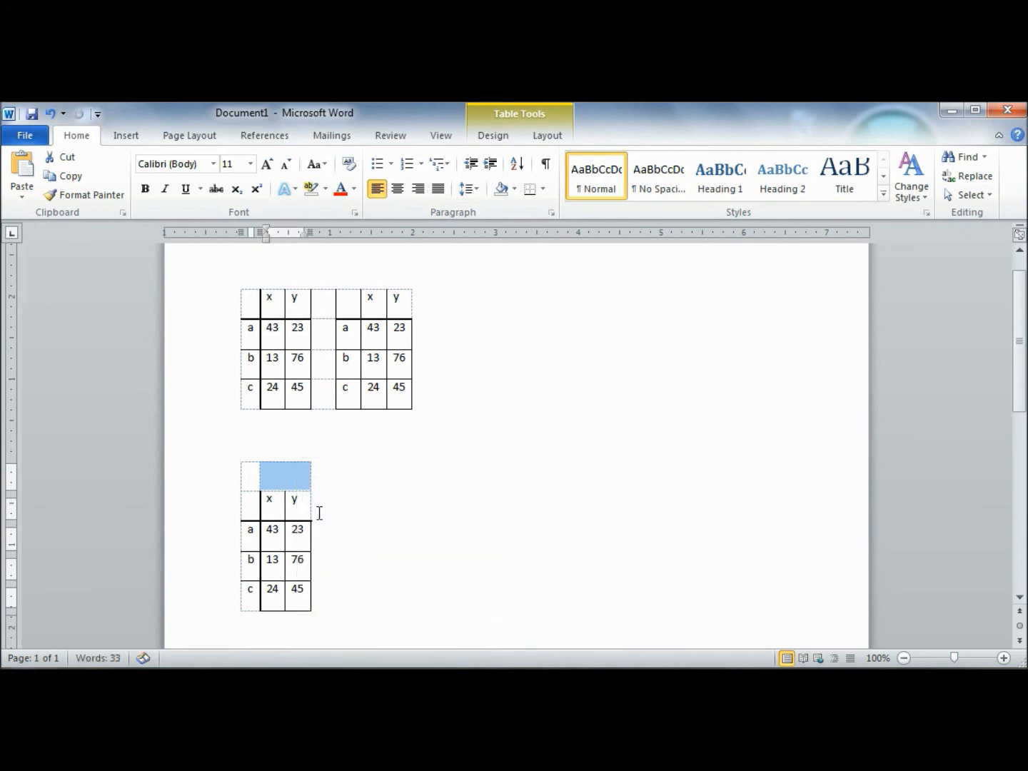
click(284, 482)
text(Vari)
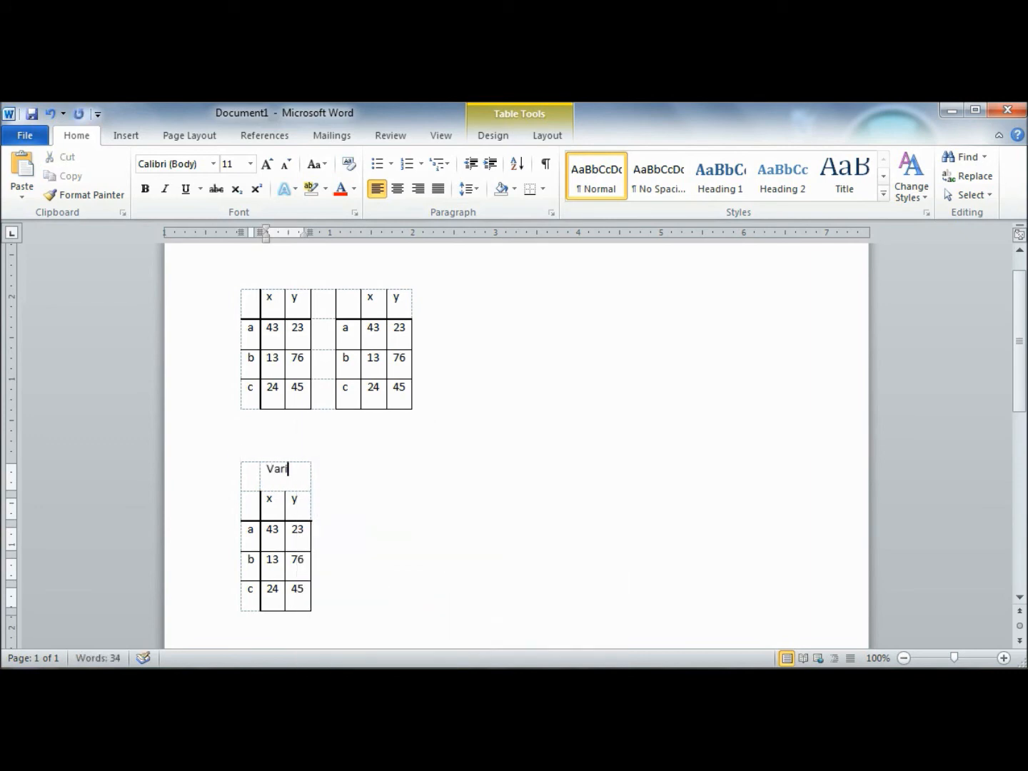
text(ables)
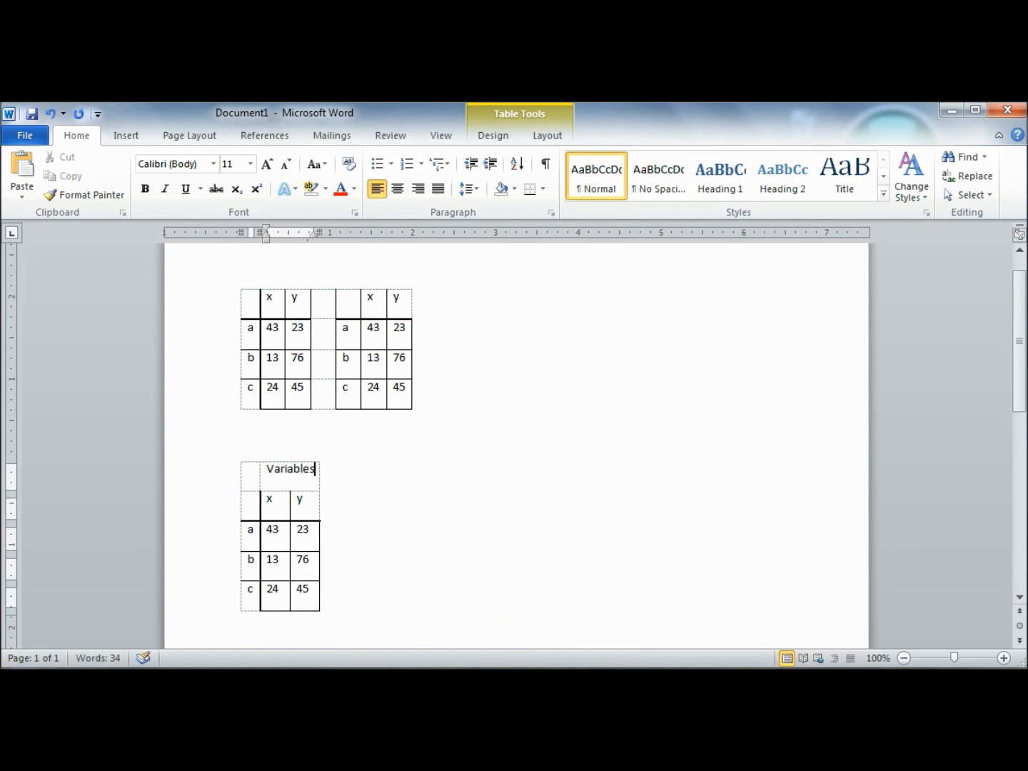
Step: Undo the recent edits back to the point where only the original x/y table remains
scroll(300, 516, down, 3)
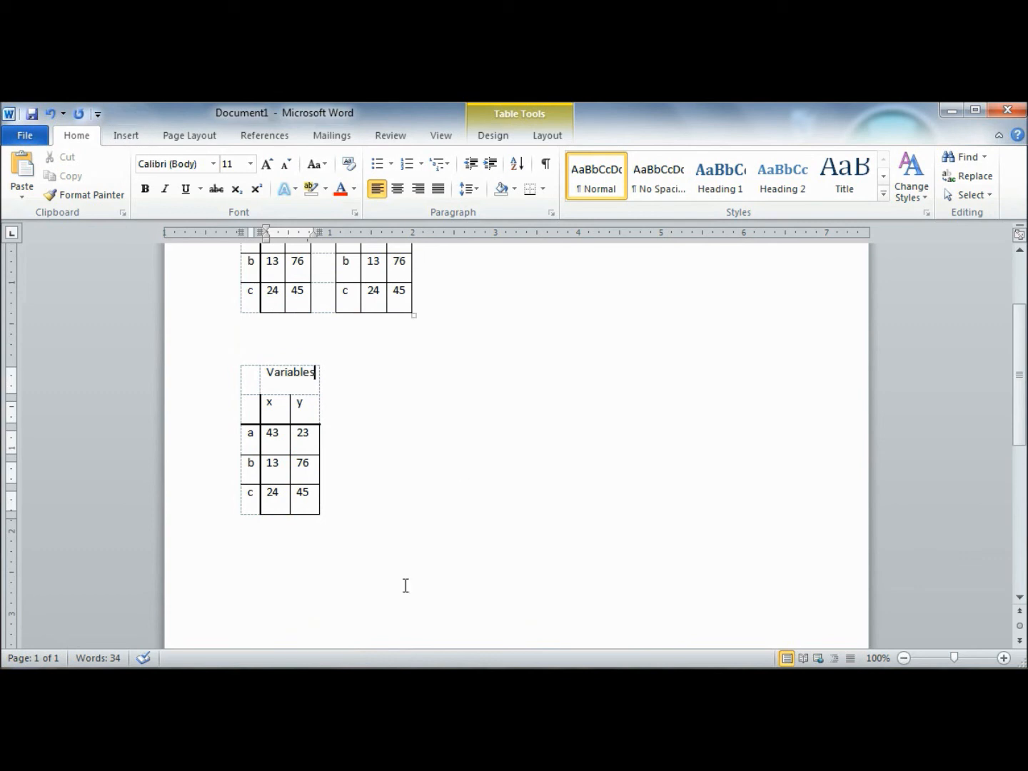
click(358, 537)
click(295, 552)
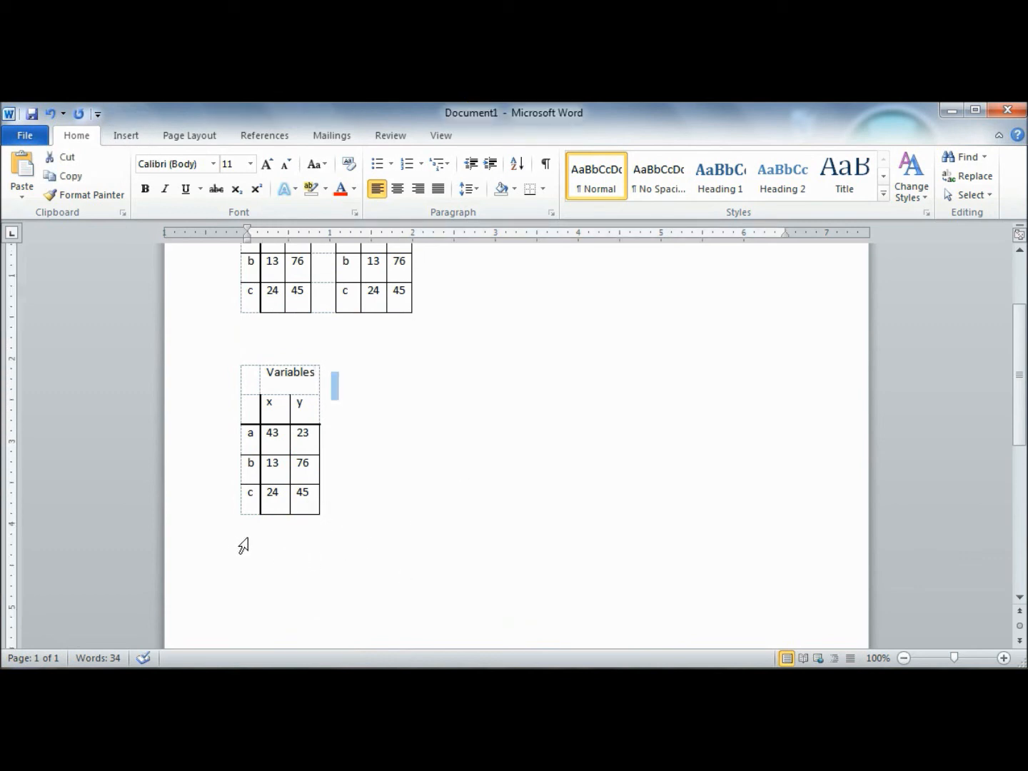
click(52, 113)
click(52, 112)
click(51, 112)
click(51, 113)
click(52, 113)
click(51, 112)
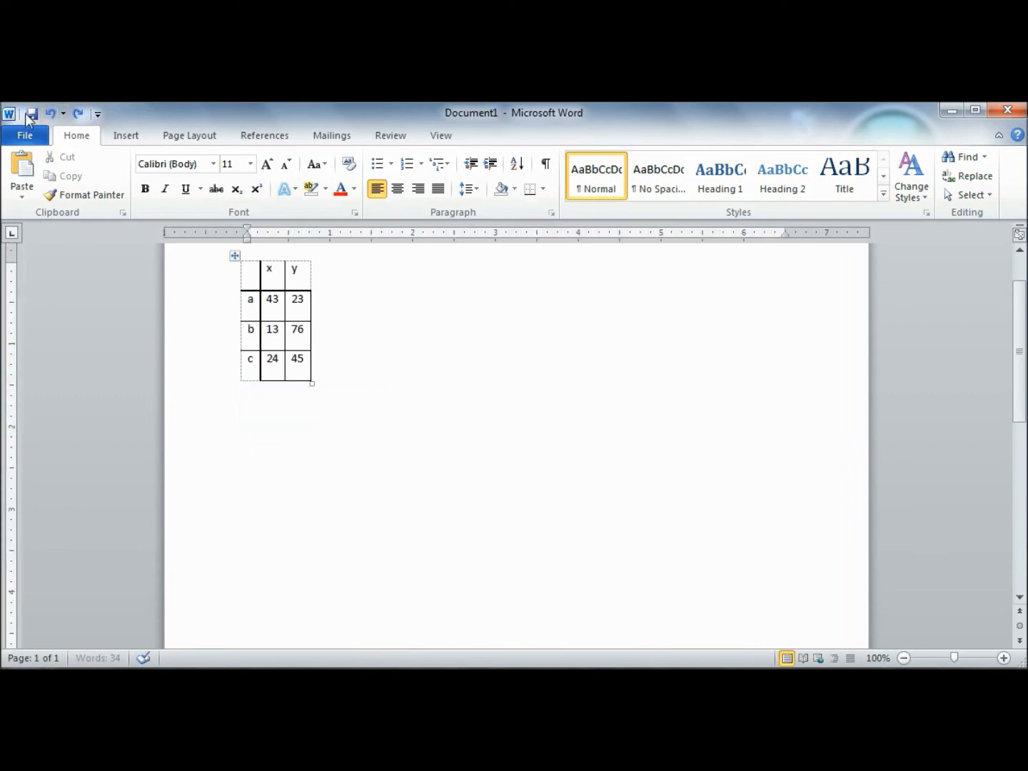
Step: Insert a blank table of five columns and four rows below the original table
click(132, 136)
click(138, 176)
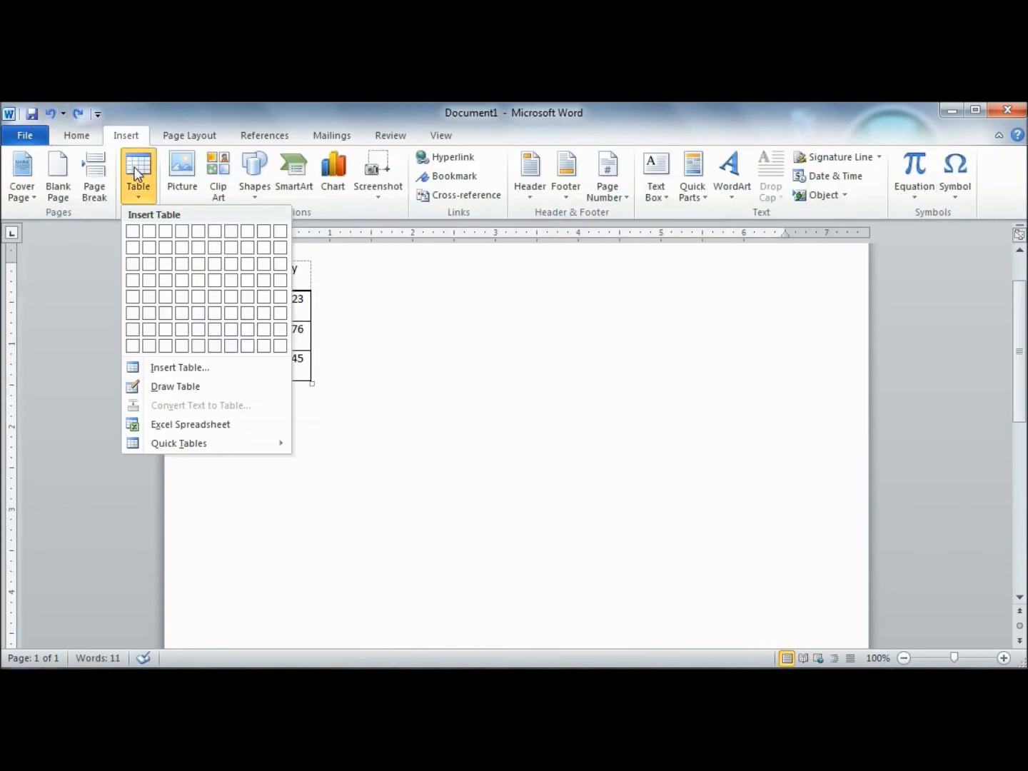
click(198, 280)
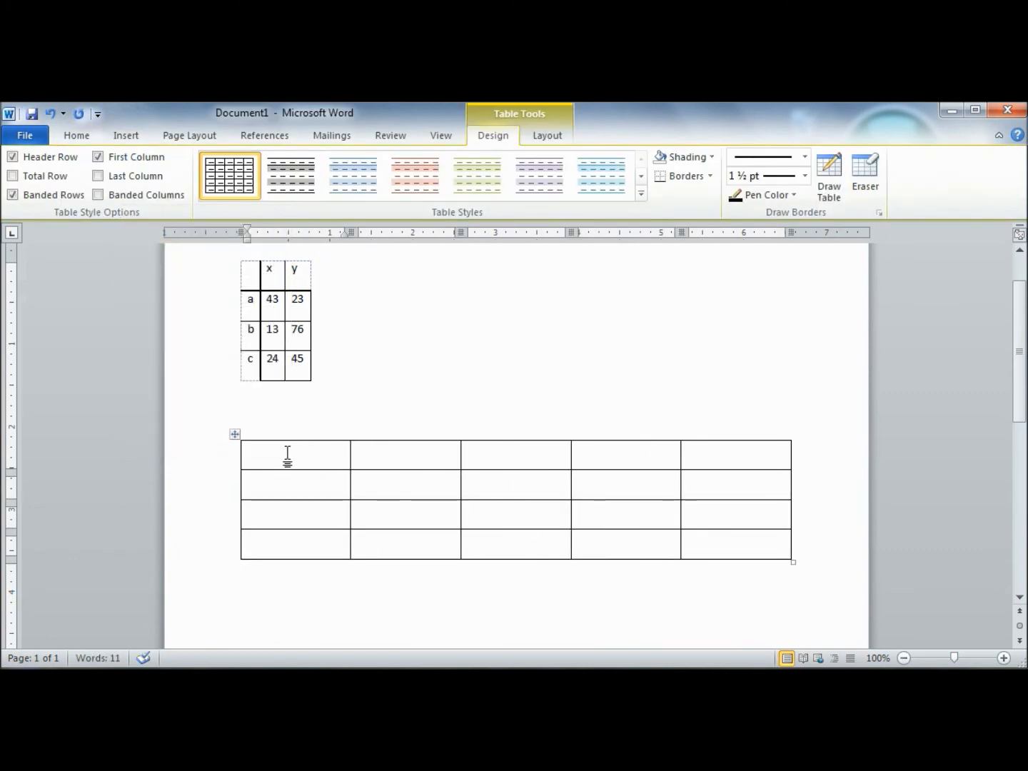
Step: Try automatic 1., 2., 3. numbering on the new table's first column, and undo it
click(75, 135)
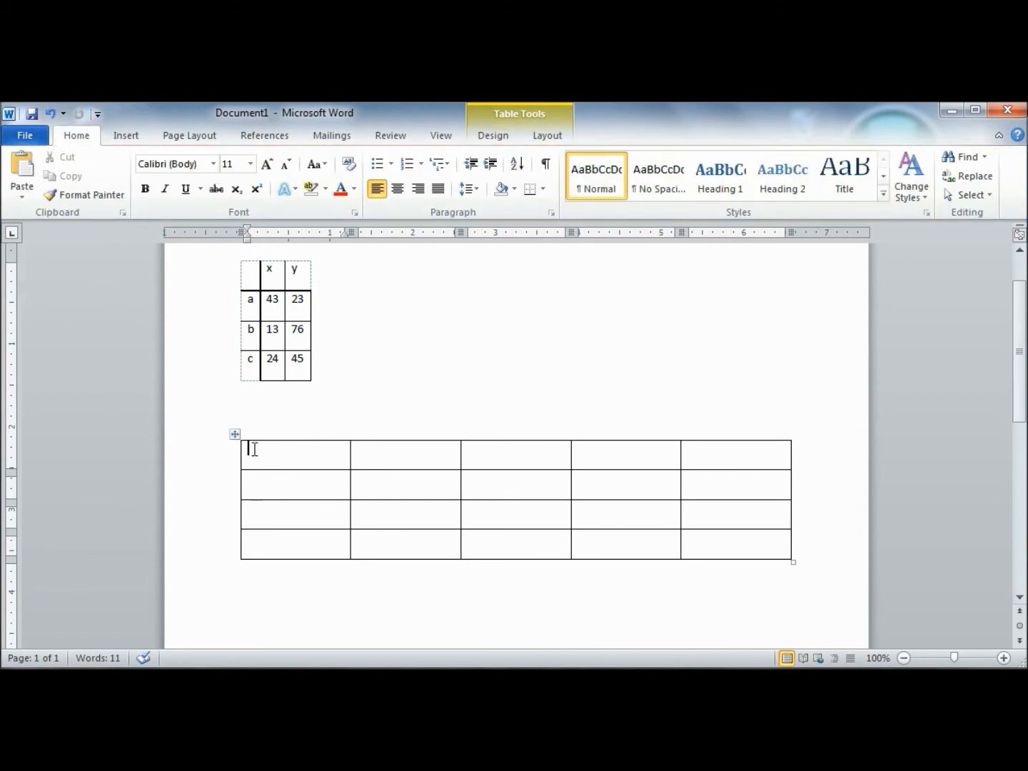
drag(253, 449, 308, 542)
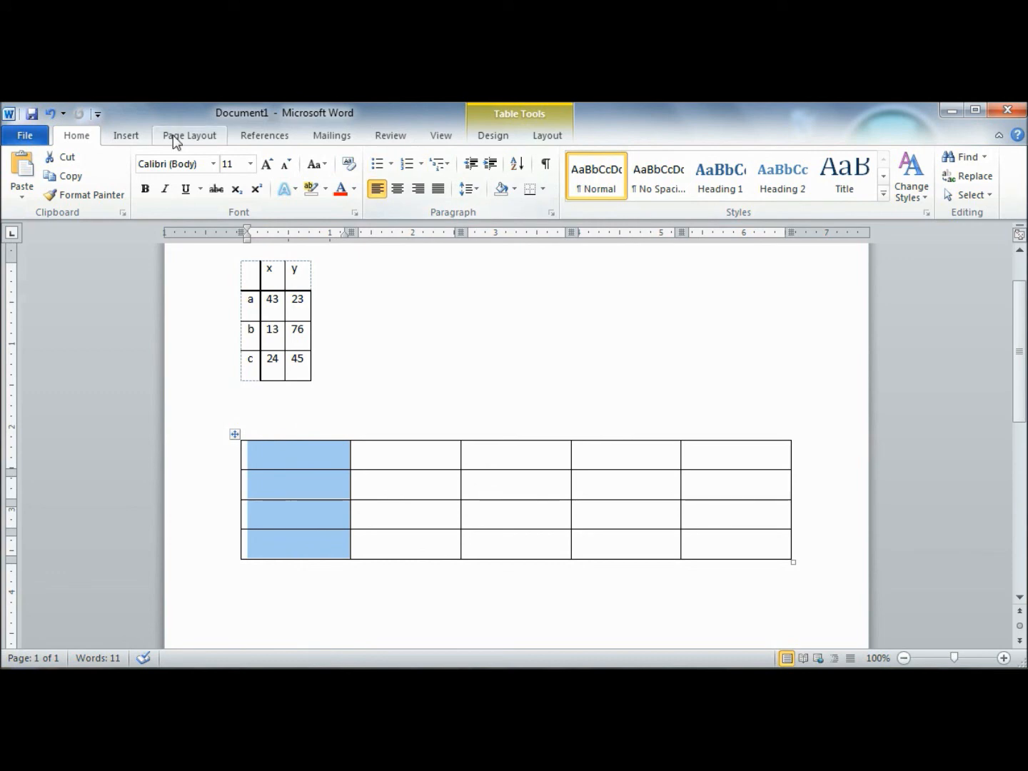
click(406, 164)
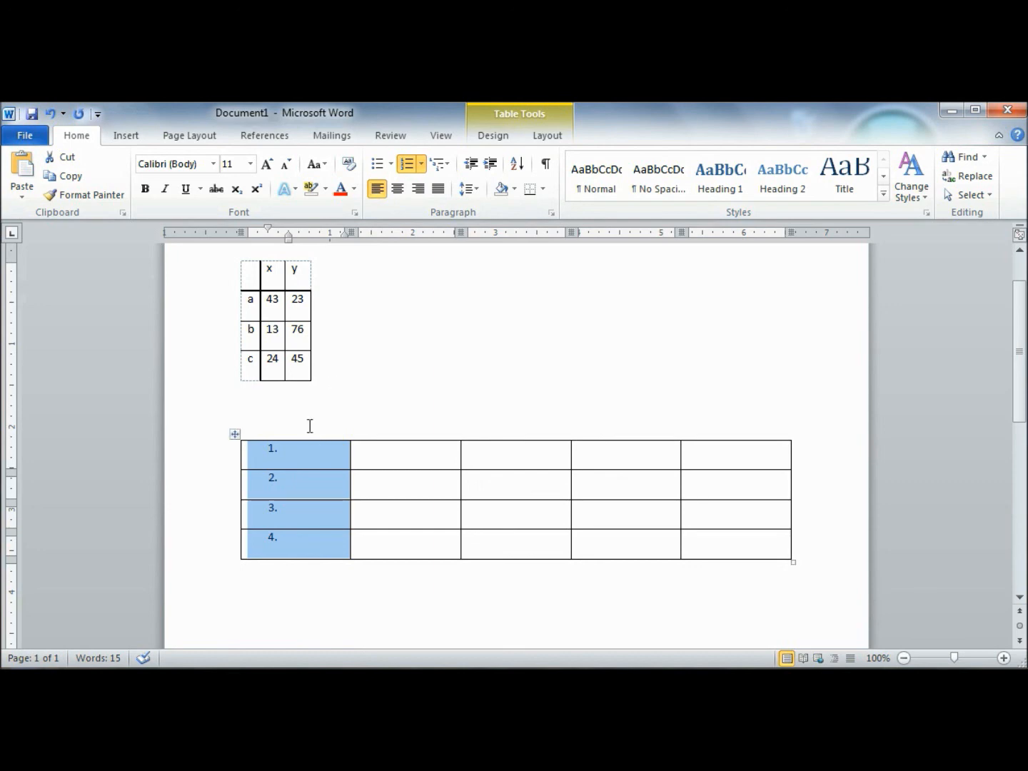
click(50, 114)
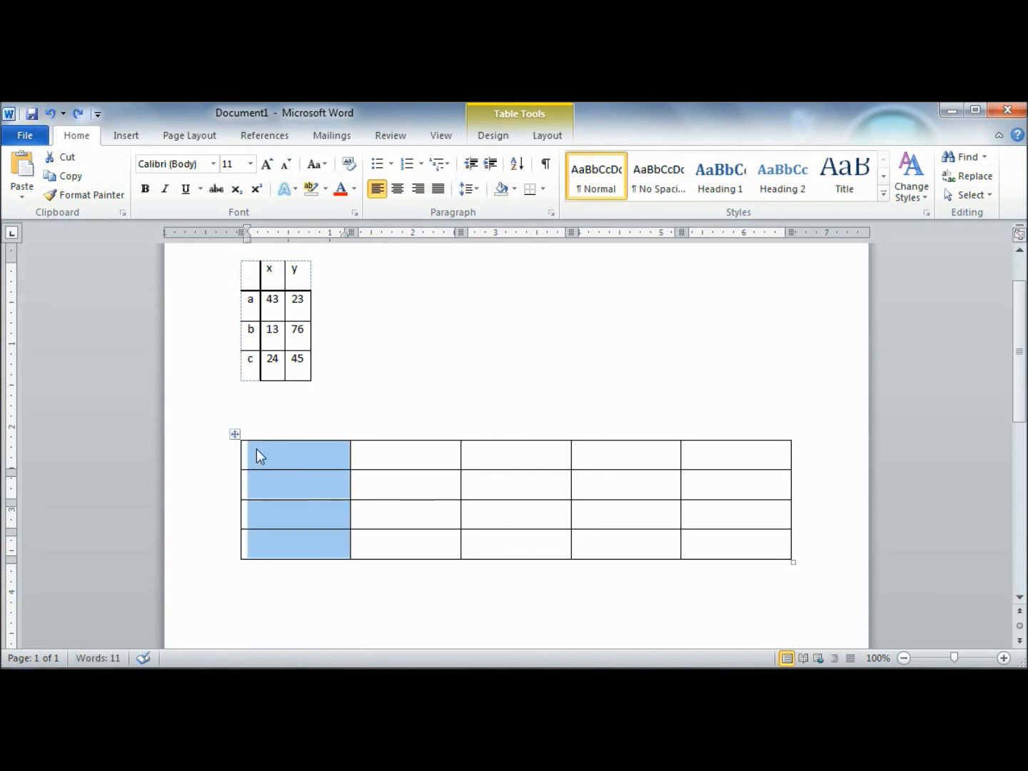
Step: Apply automatic 1., 2., 3. numbering to every cell of the five-column, four-row table
click(251, 418)
drag(261, 450, 746, 541)
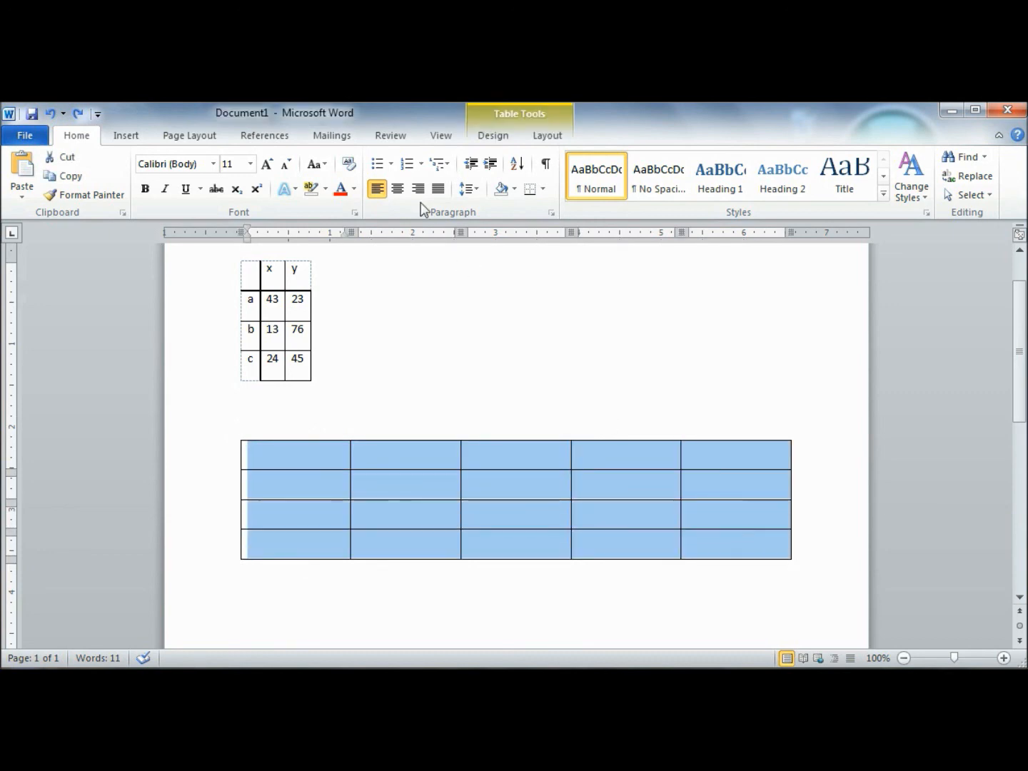
click(293, 437)
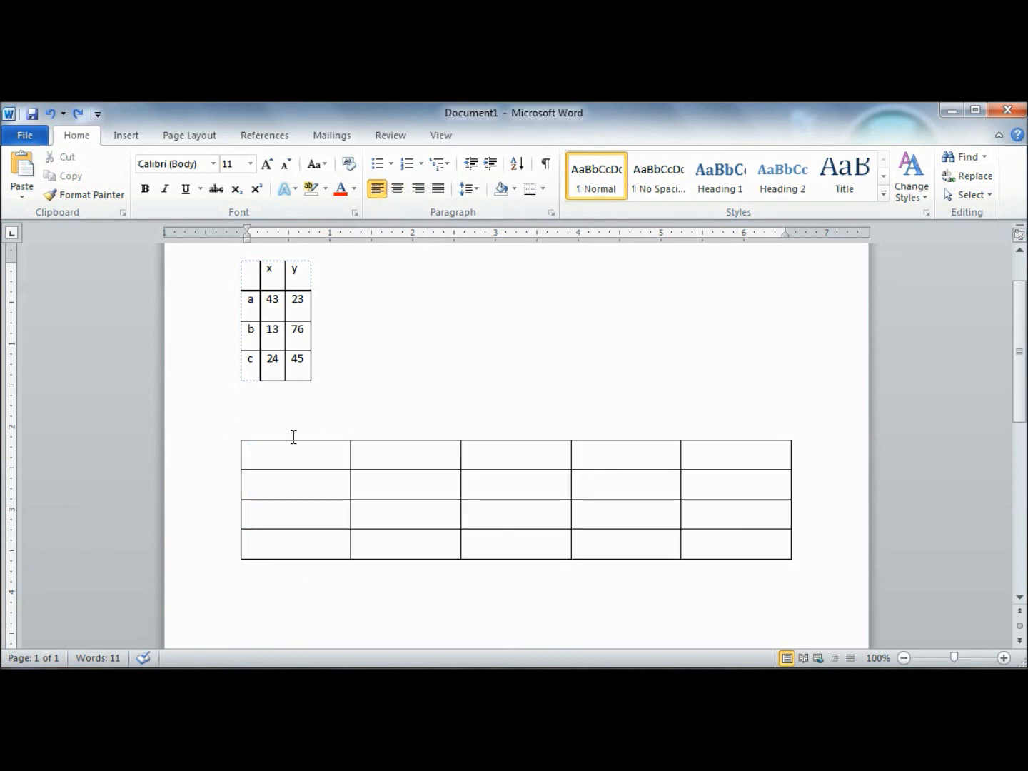
drag(243, 452, 742, 547)
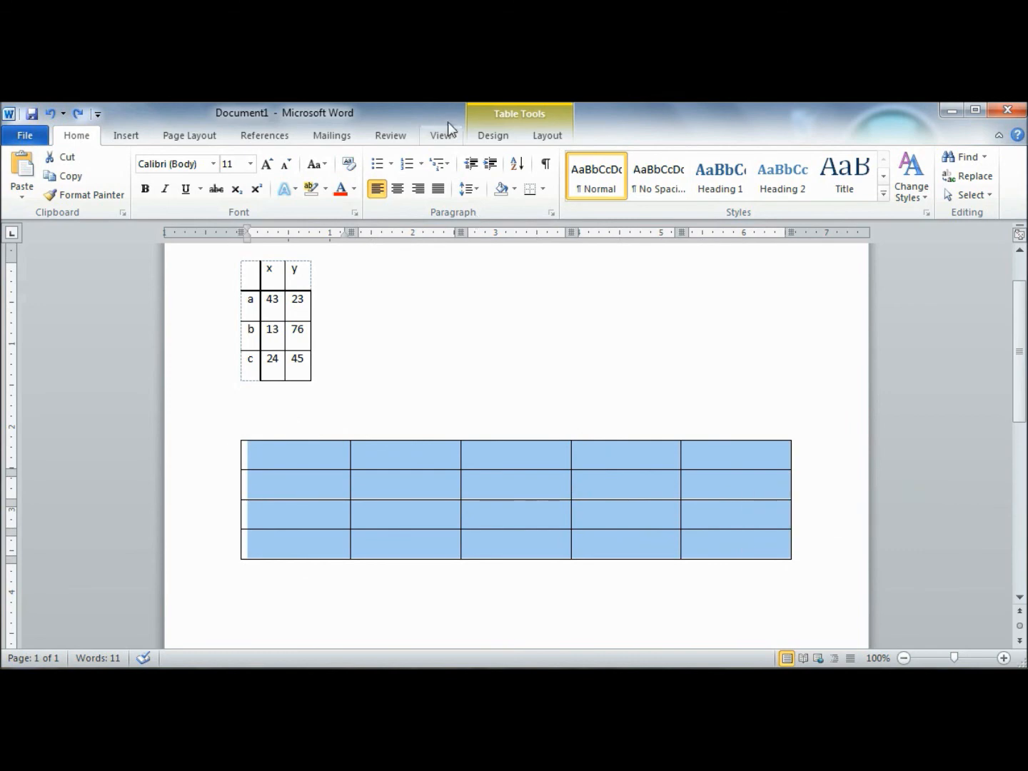
click(404, 169)
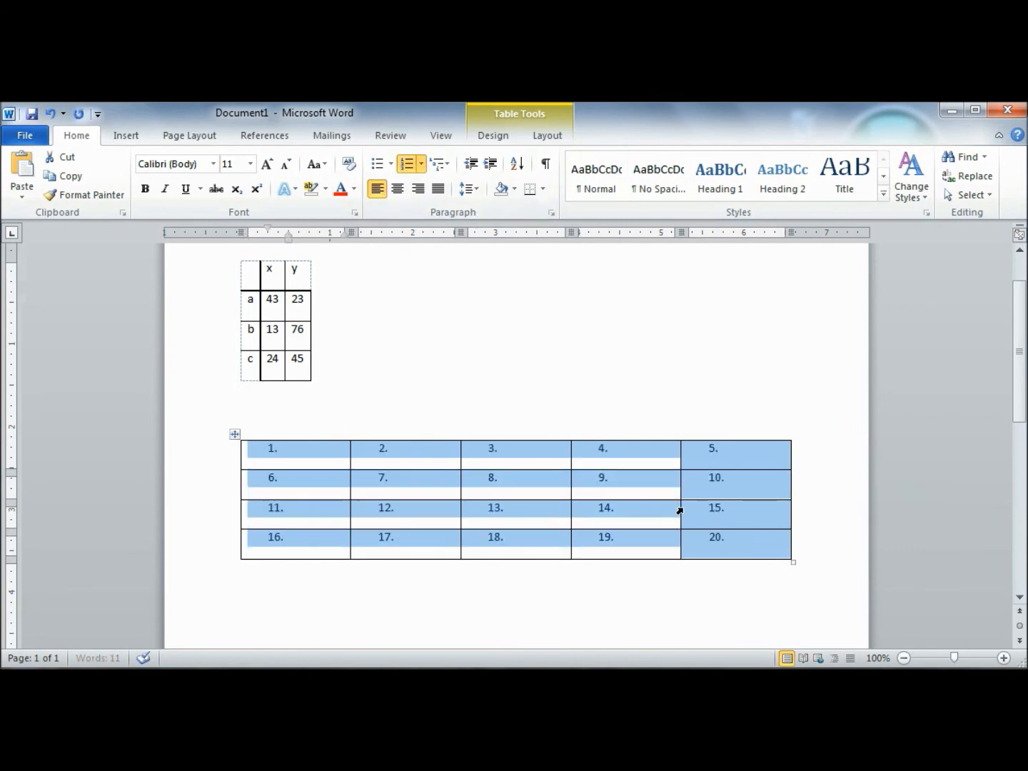
click(415, 392)
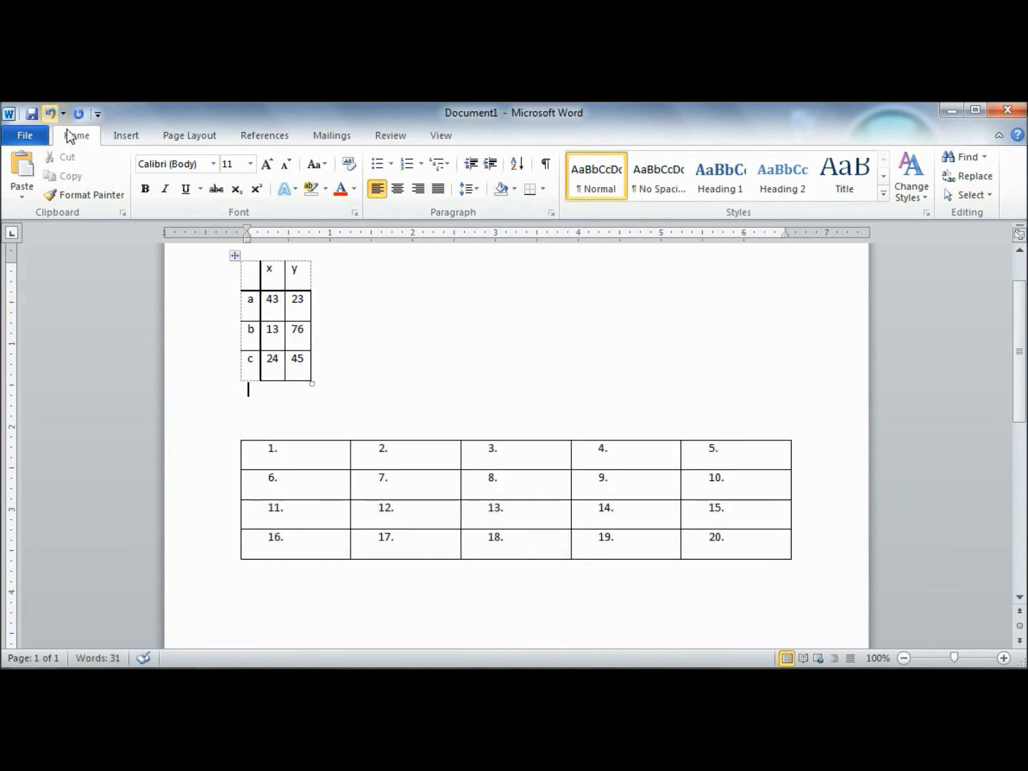
click(123, 136)
click(138, 171)
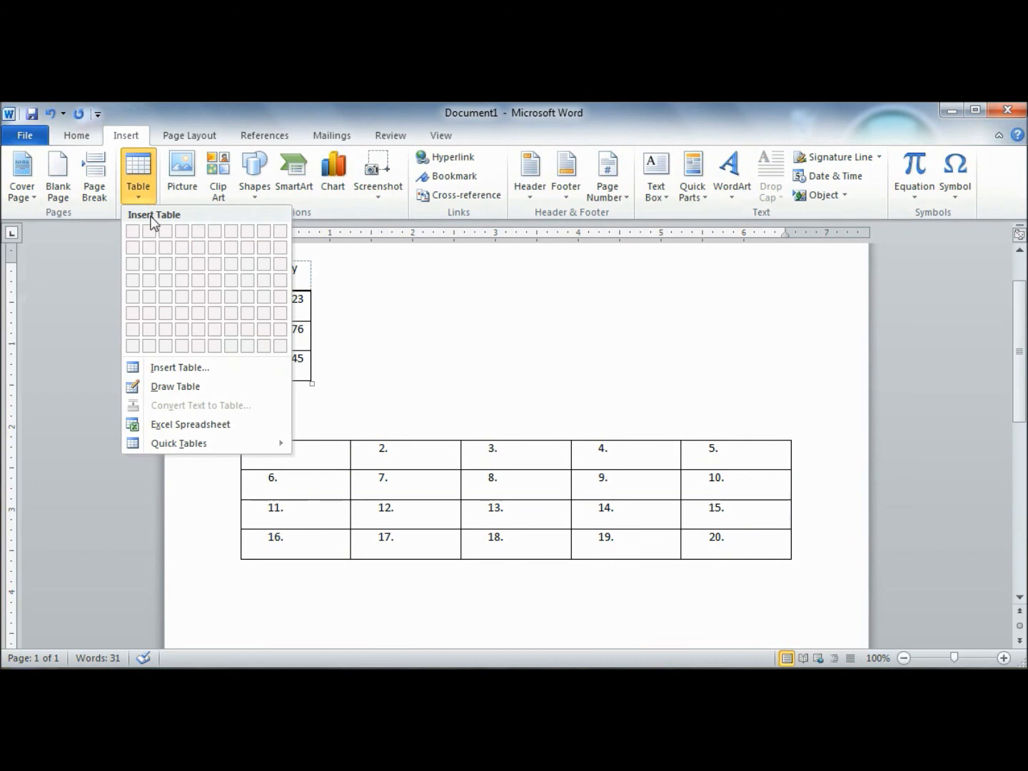
click(132, 175)
drag(295, 448, 457, 518)
right_click(436, 504)
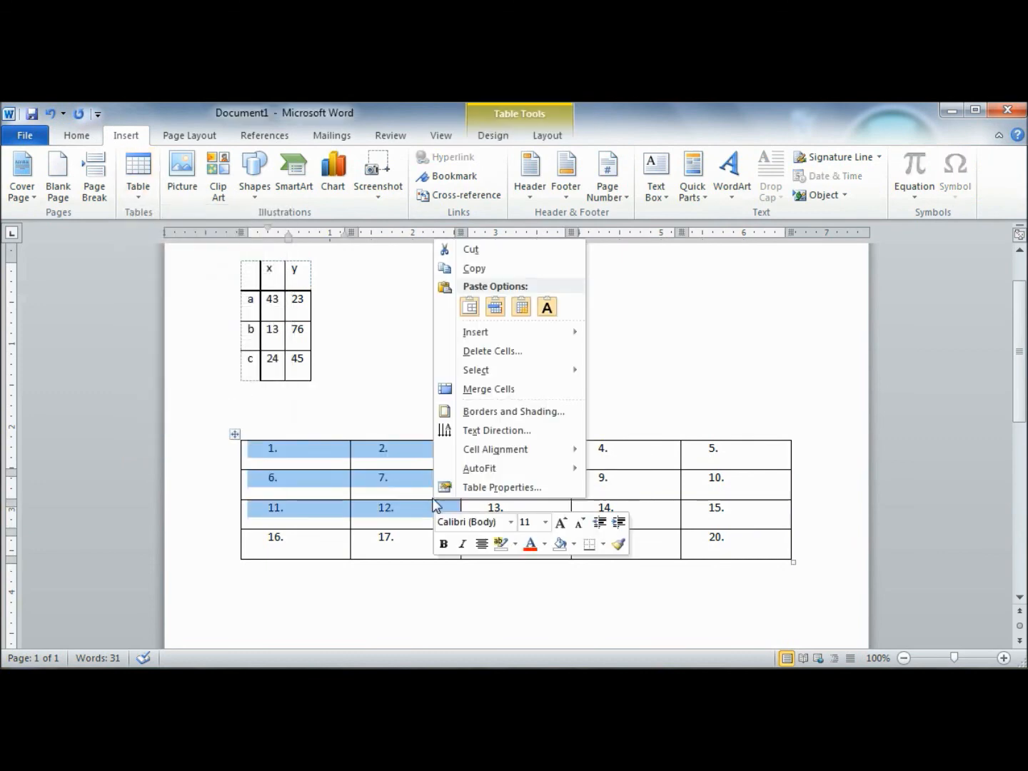
mouse_move(517, 453)
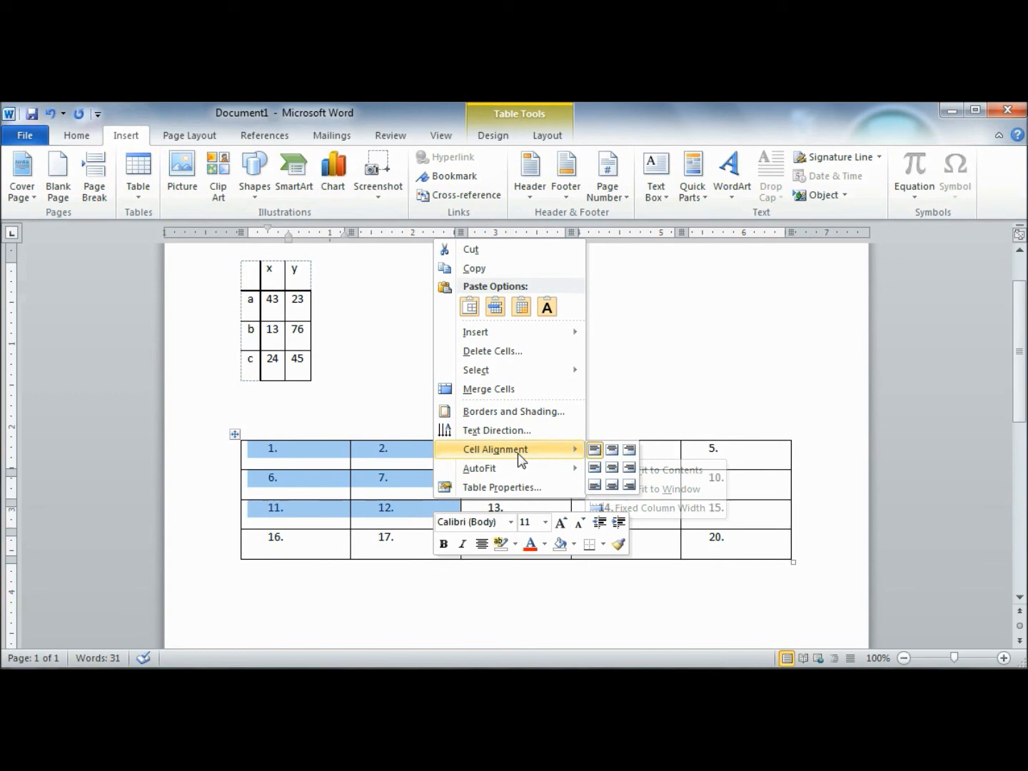
click(353, 398)
Step: Try centre and right alignment on the text in all cells of the x/y table
scroll(353, 385, up, 2)
drag(251, 357, 305, 442)
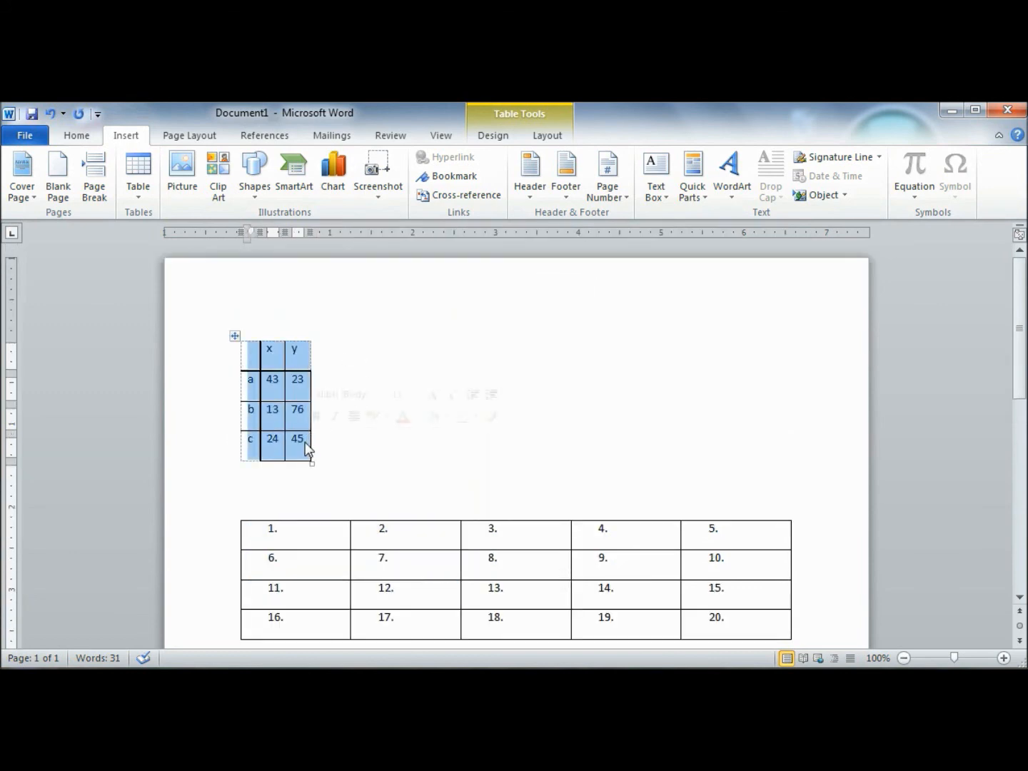
right_click(273, 421)
click(76, 135)
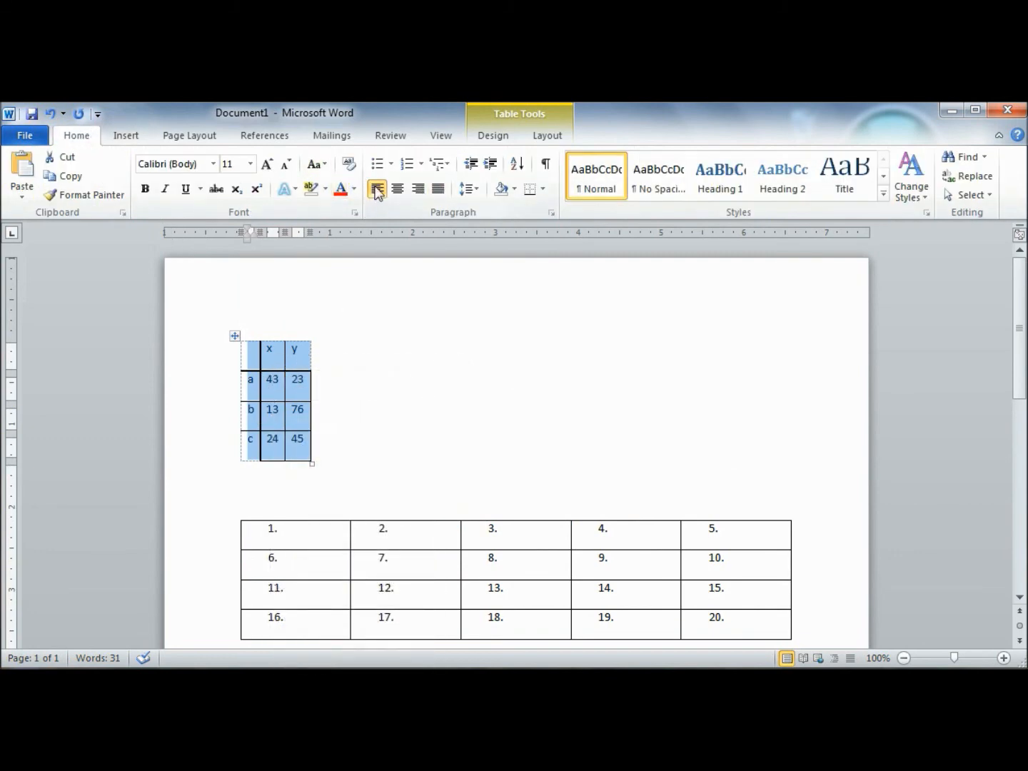
click(399, 190)
click(419, 189)
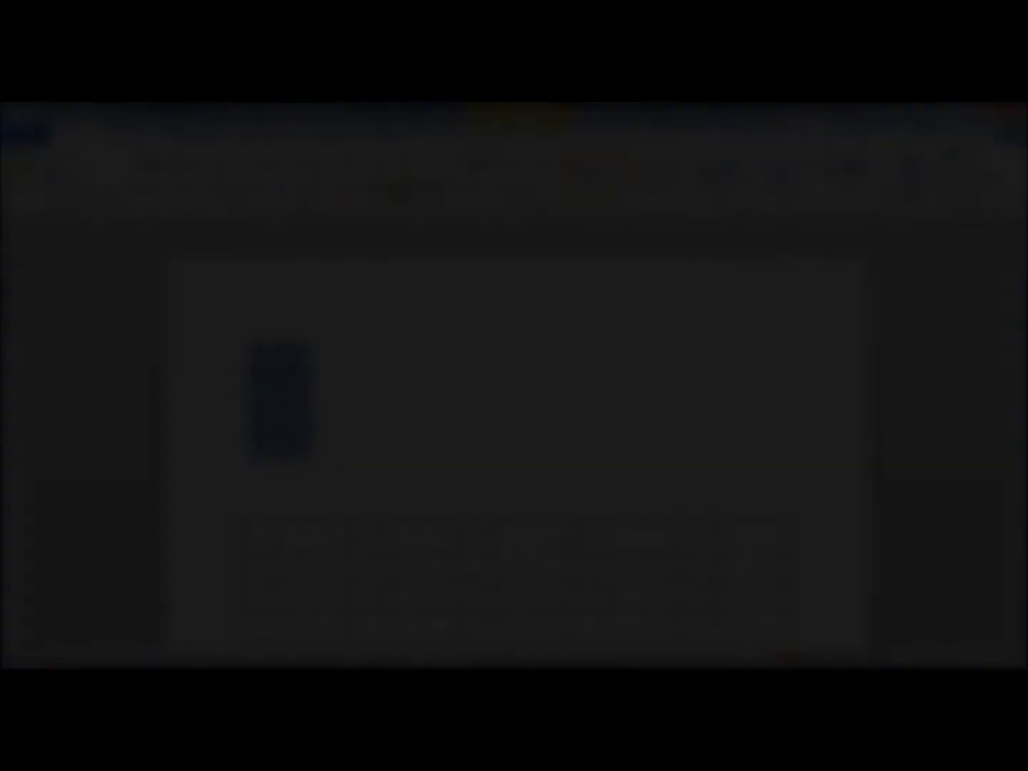